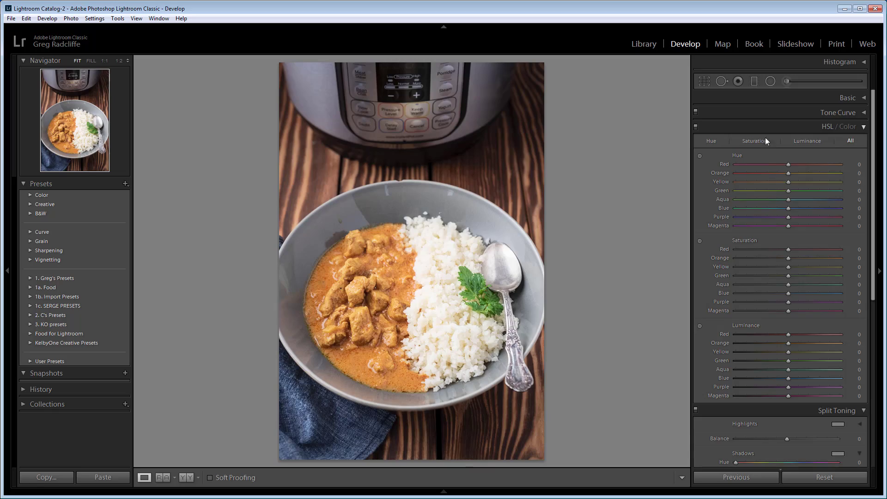
- Collapse the Split Toning section of the photo's develop settings
{"action": "left_click", "coordinate": [837, 410]}
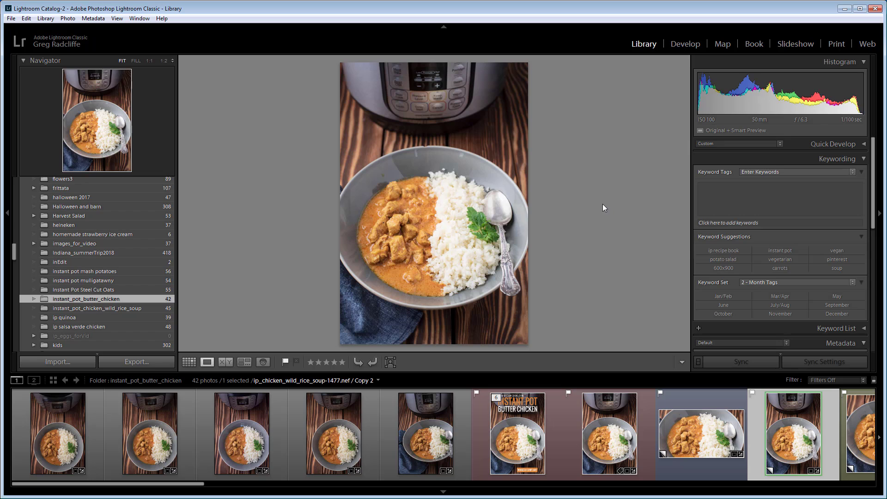
- Toggle the side panels around the Library photo off, on and off again, keeping the filmstrip displayed
{"action": "key", "text": "Tab"}
{"action": "mouse_move", "coordinate": [866, 213]}
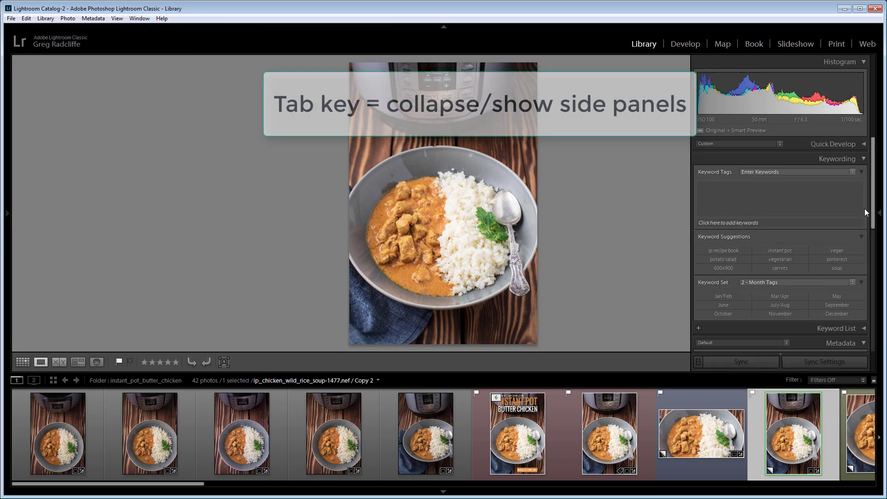
{"action": "key", "text": "Tab"}
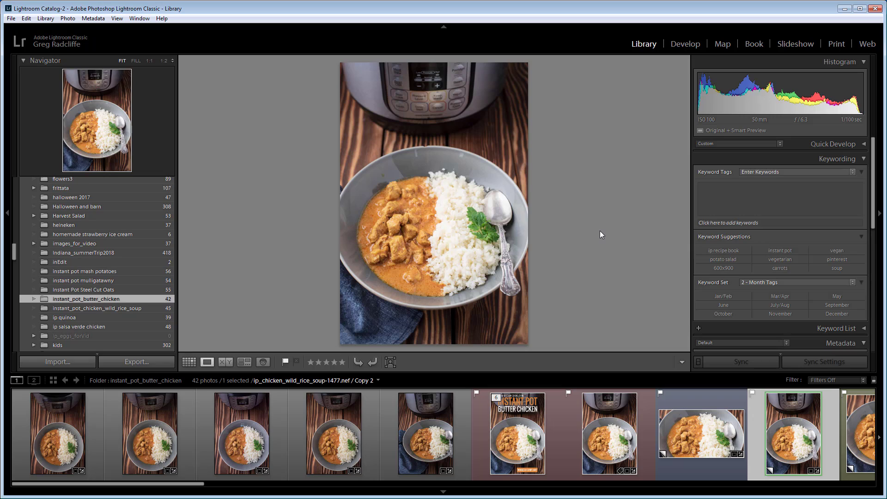
{"action": "key", "text": "Tab"}
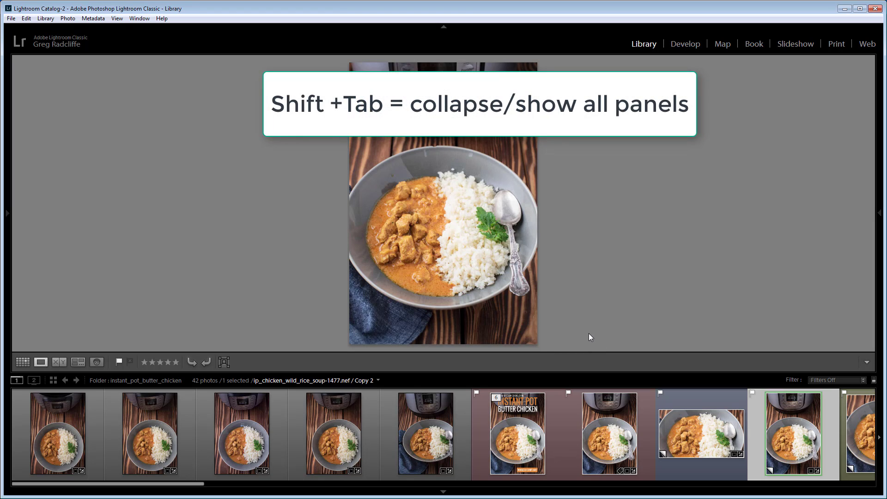
- Toggle all panels including the filmstrip and module bar off, on and off again, leaving the photo enlarged
{"action": "key", "text": "shift+Tab"}
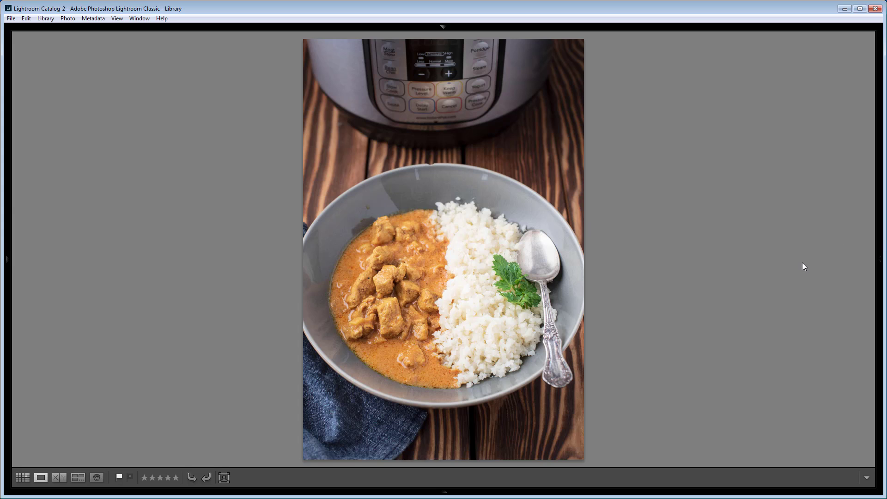
{"action": "key", "text": "shift+Tab"}
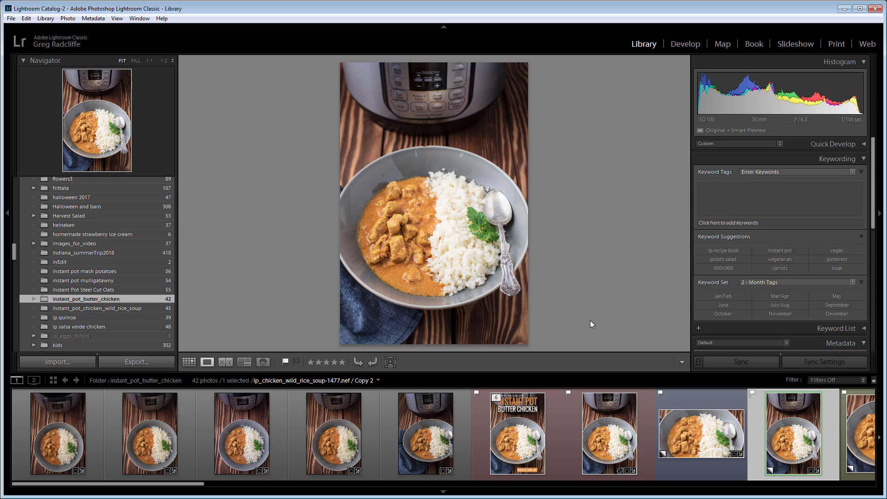
{"action": "key", "text": "shift+Tab"}
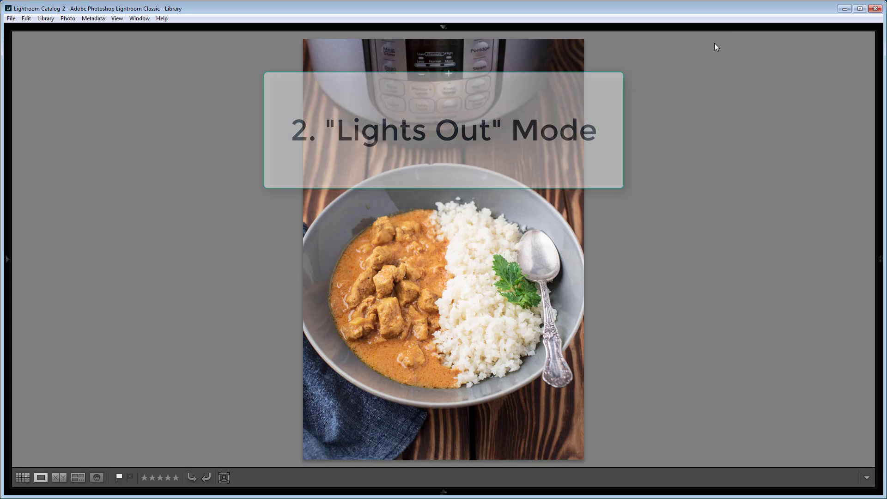
- Cycle the enlarged photo repeatedly through Lights Out's dimmed and fully black modes, ending with normal lighting
{"action": "key", "text": "l"}
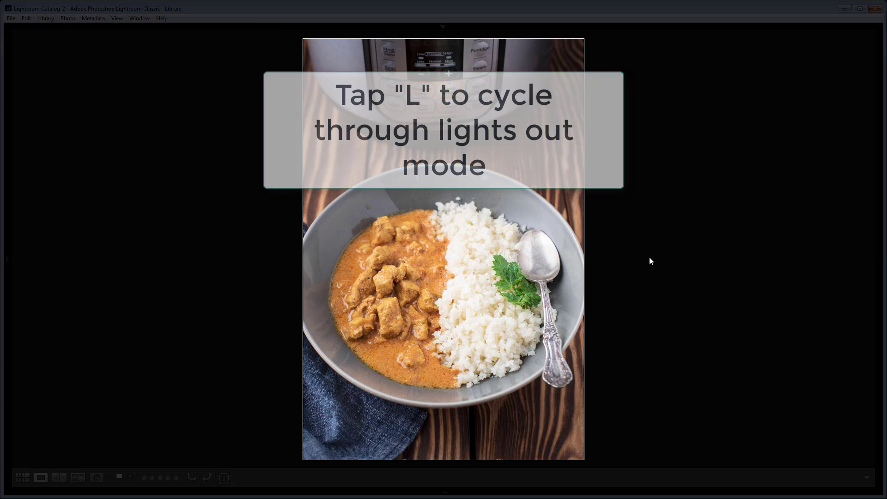
{"action": "key", "text": "l"}
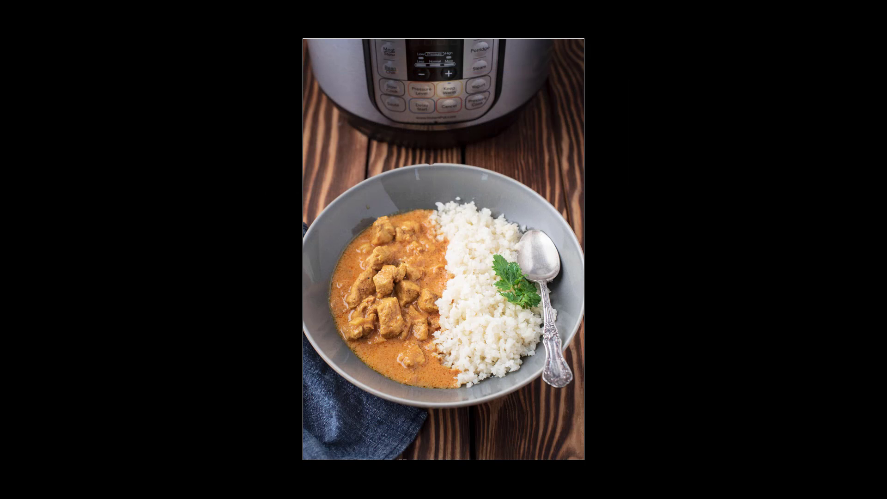
{"action": "key", "text": "l"}
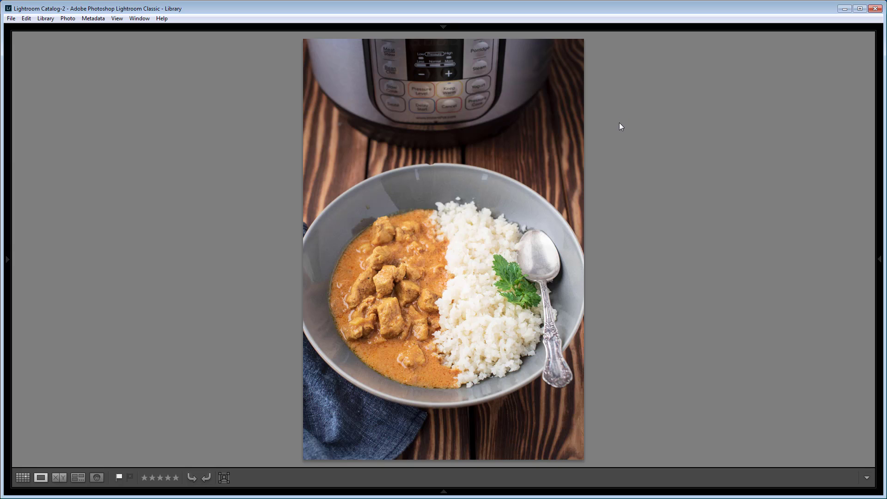
{"action": "key", "text": "l"}
{"action": "key", "text": "l"}
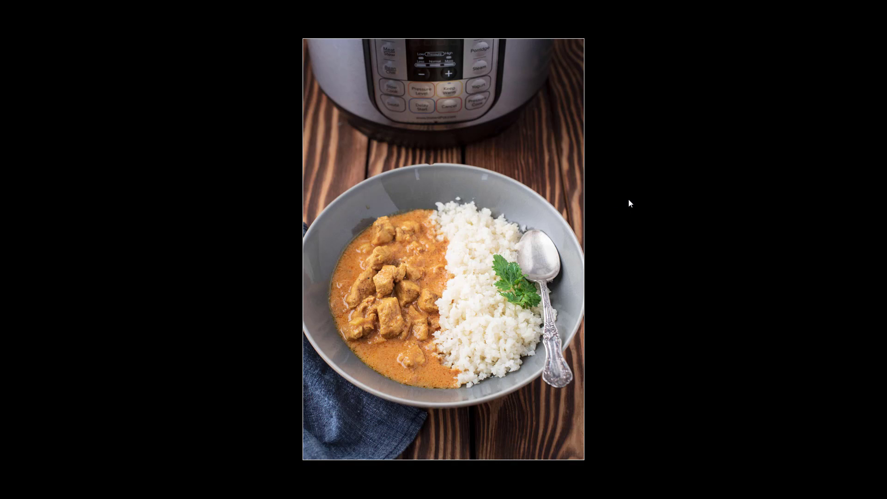
{"action": "key", "text": "l"}
{"action": "key", "text": "l"}
{"action": "key", "text": "l"}
{"action": "key", "text": "l"}
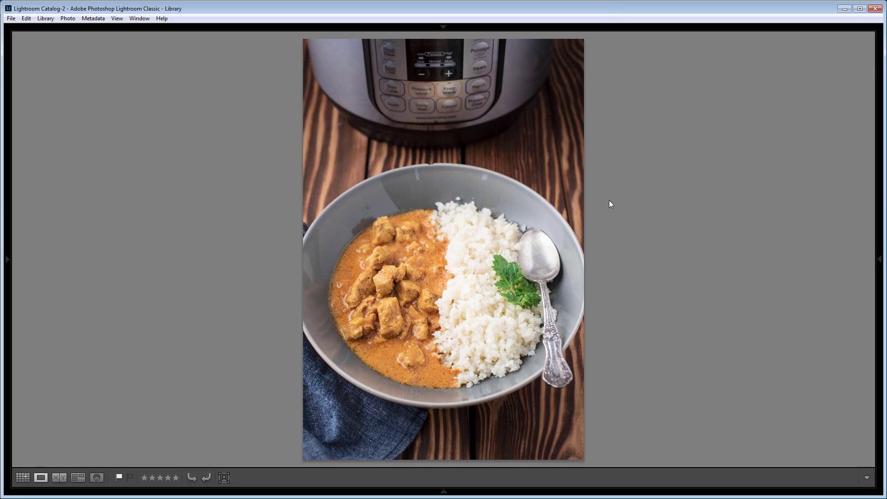
- Restore all panels and cycle once through dimmed, fully black and normal lighting around the single photo
{"action": "mouse_move", "coordinate": [481, 25]}
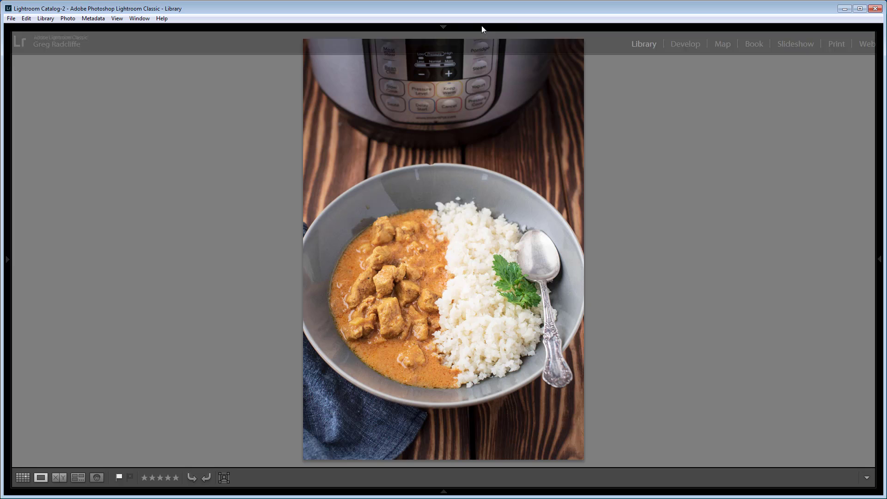
{"action": "key", "text": "shift+Tab"}
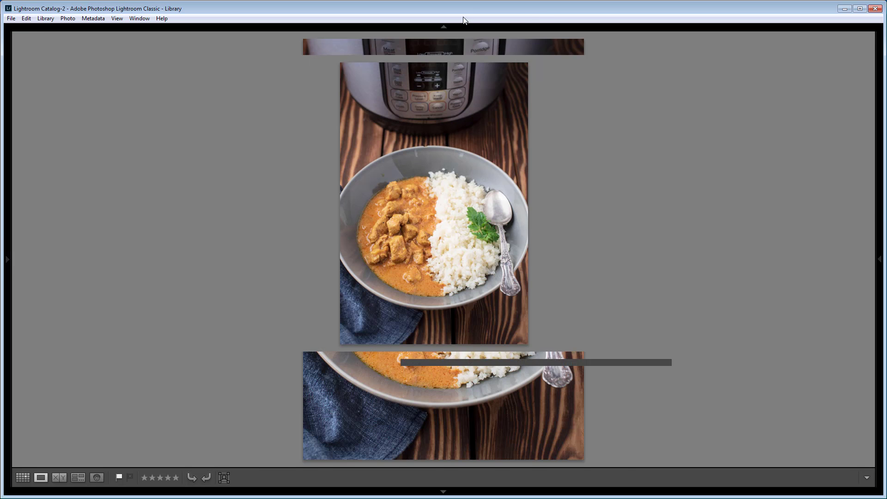
{"action": "key", "text": "l"}
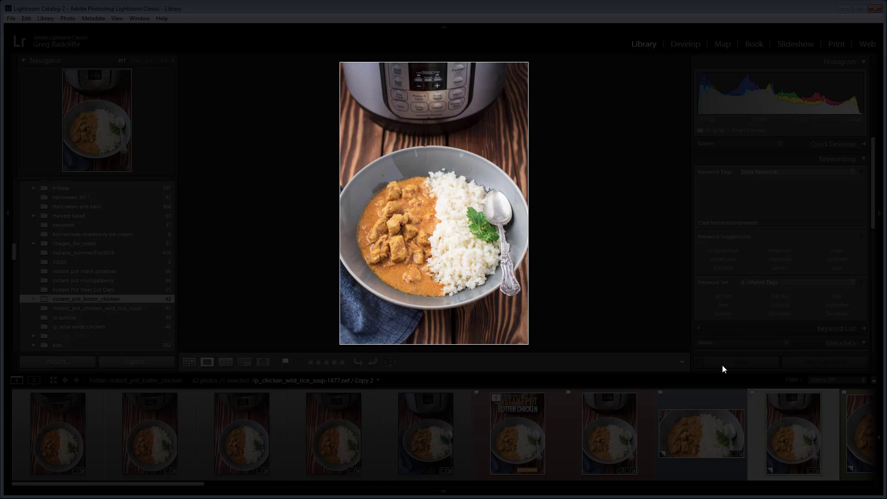
{"action": "key", "text": "l"}
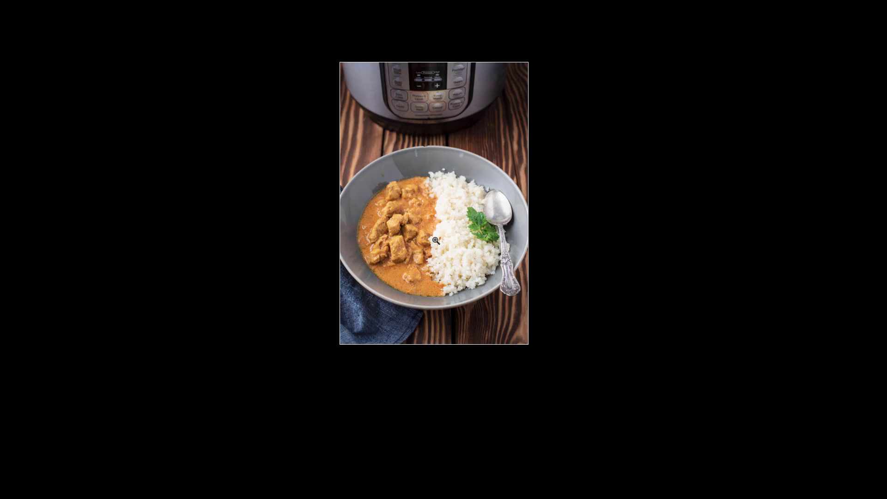
{"action": "key", "text": "l"}
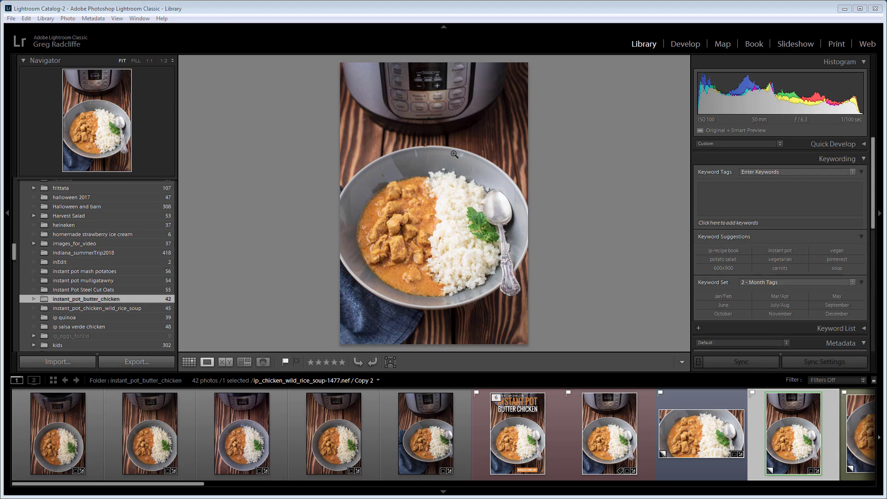
- Show the folder's photos as a thumbnail grid and cycle Lights Out twice, ending with normal lighting
{"action": "left_click", "coordinate": [189, 362]}
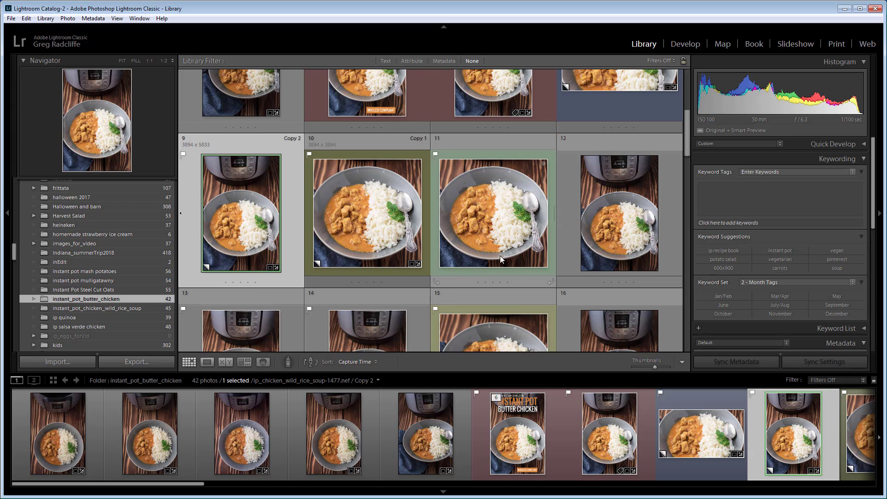
{"action": "key", "text": "l"}
{"action": "key", "text": "l"}
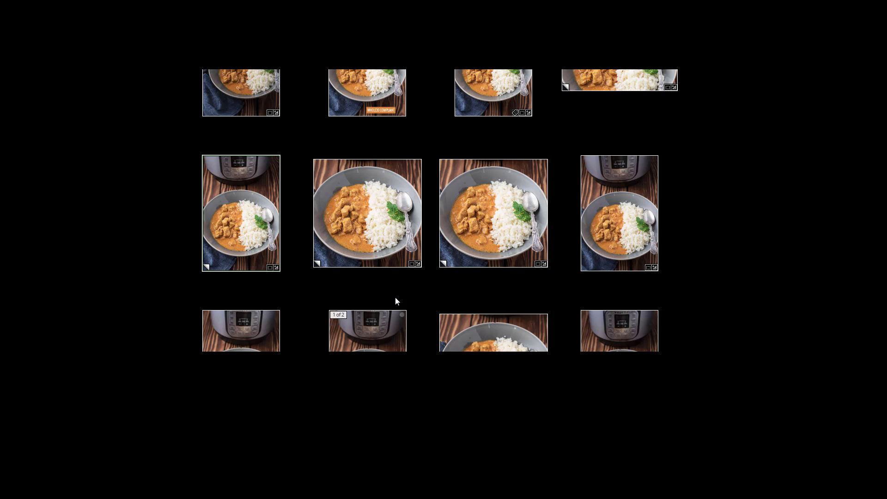
{"action": "key", "text": "l"}
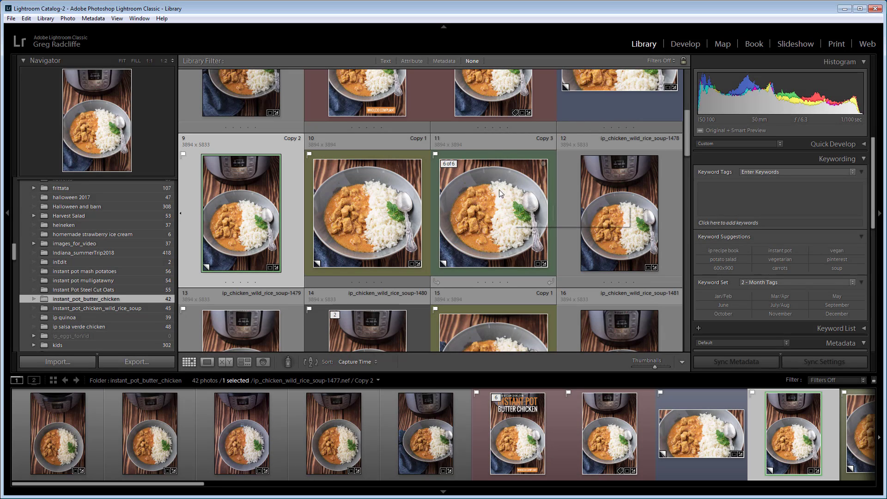
{"action": "key", "text": "l"}
{"action": "key", "text": "l"}
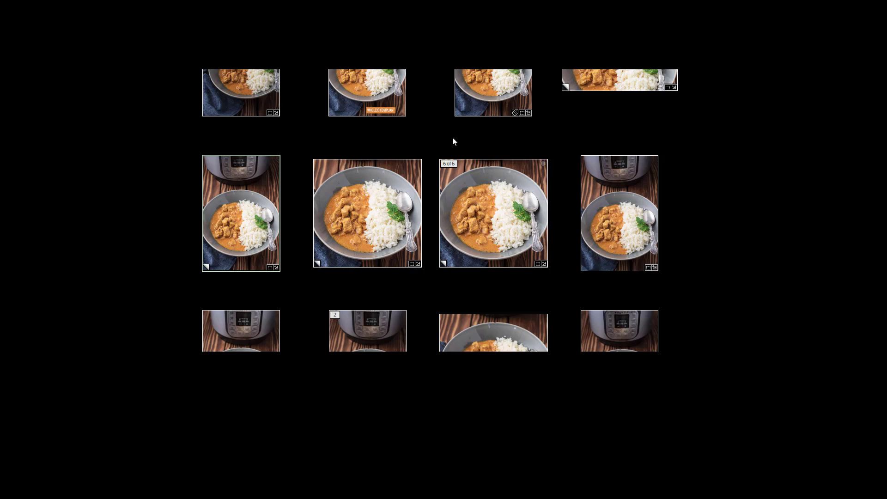
{"action": "key", "text": "l"}
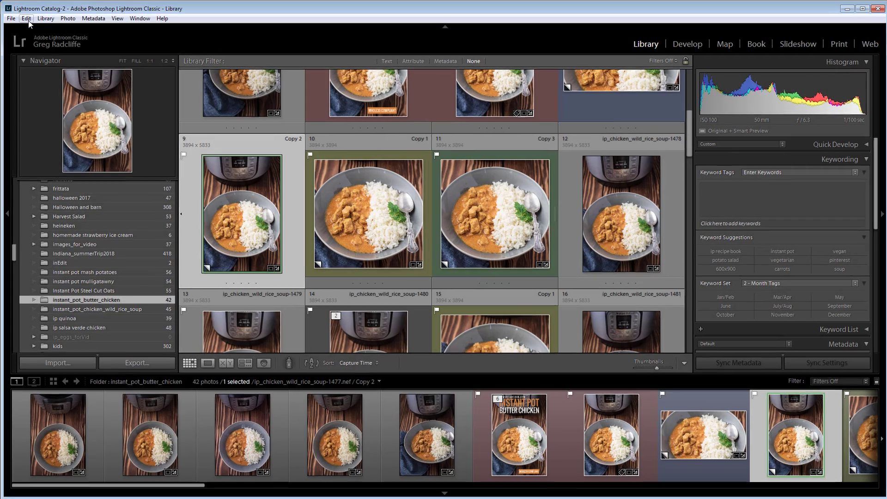
- Set the Lights Out screen color to White in the interface preferences
{"action": "left_click", "coordinate": [27, 19]}
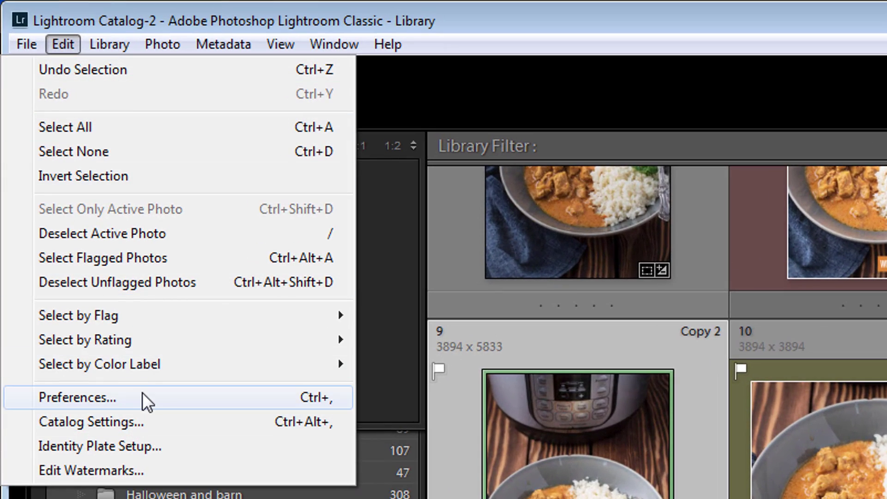
{"action": "left_click", "coordinate": [105, 293]}
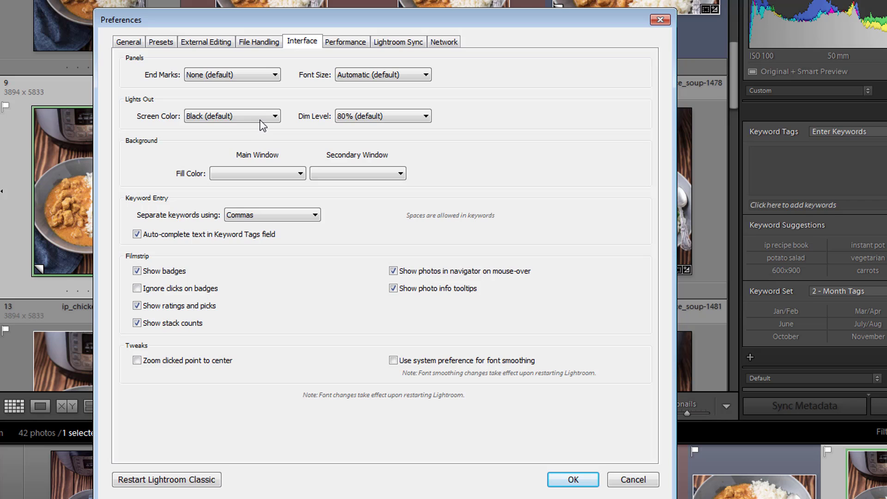
{"action": "left_click", "coordinate": [412, 122]}
{"action": "left_click", "coordinate": [412, 121]}
{"action": "left_click", "coordinate": [254, 119]}
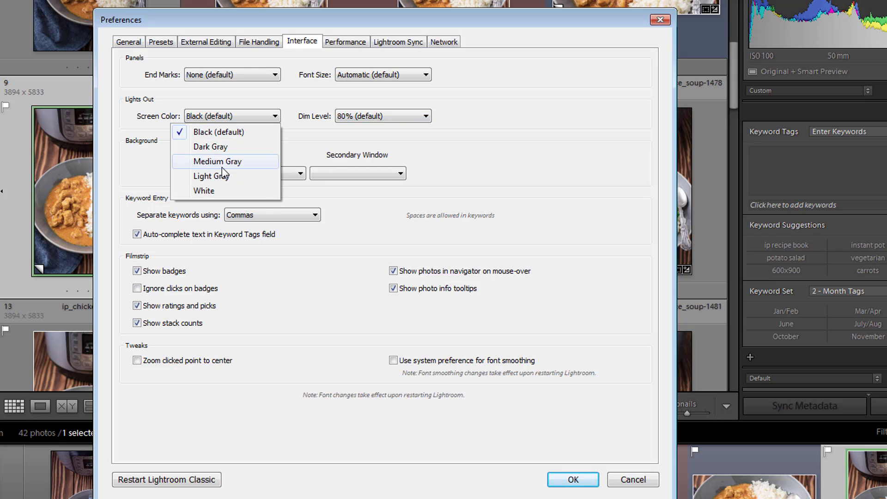
{"action": "left_click", "coordinate": [214, 189]}
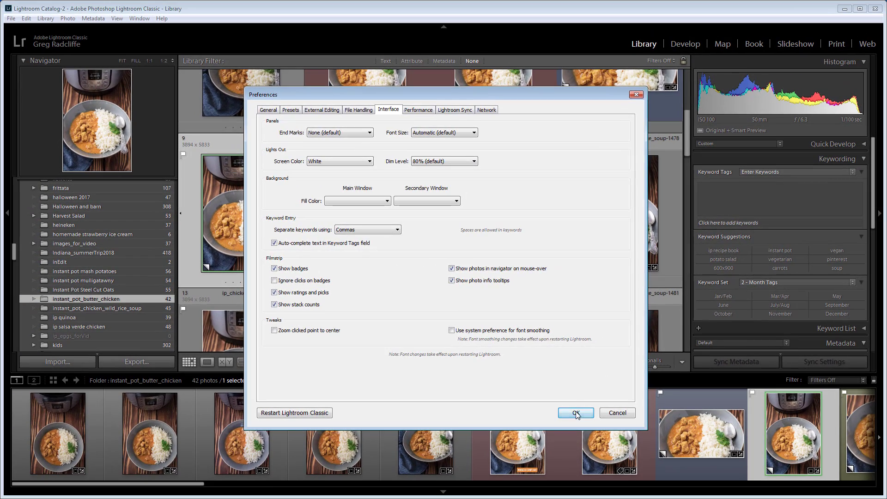
{"action": "left_click", "coordinate": [573, 464]}
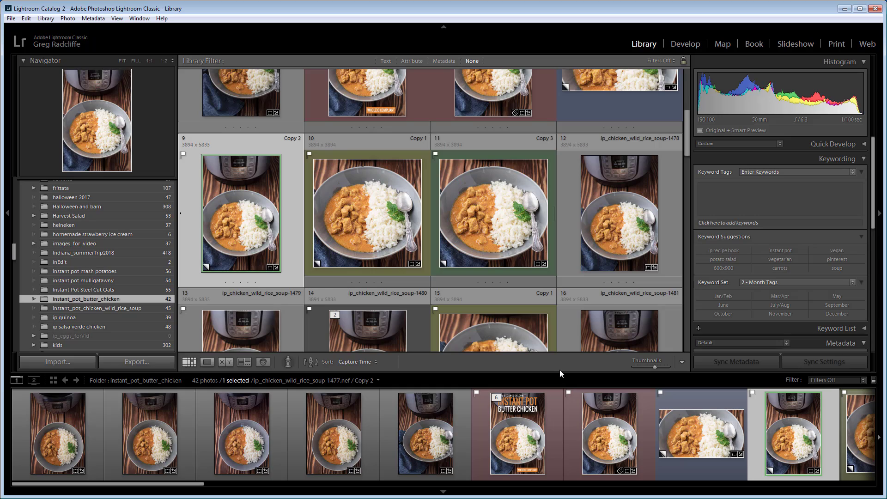
- Preview the white Lights Out screen around the thumbnail grid by cycling through its modes
{"action": "key", "text": "l"}
{"action": "key", "text": "l"}
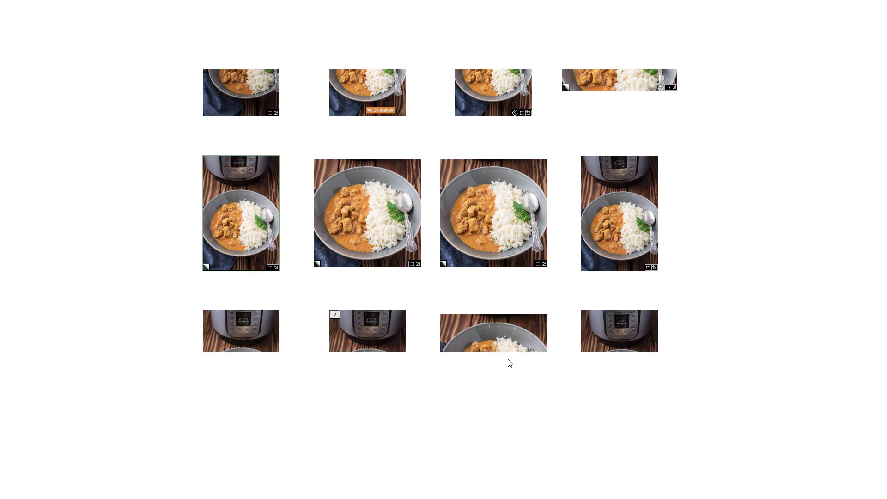
{"action": "key", "text": "l"}
{"action": "key", "text": "l"}
{"action": "key", "text": "l"}
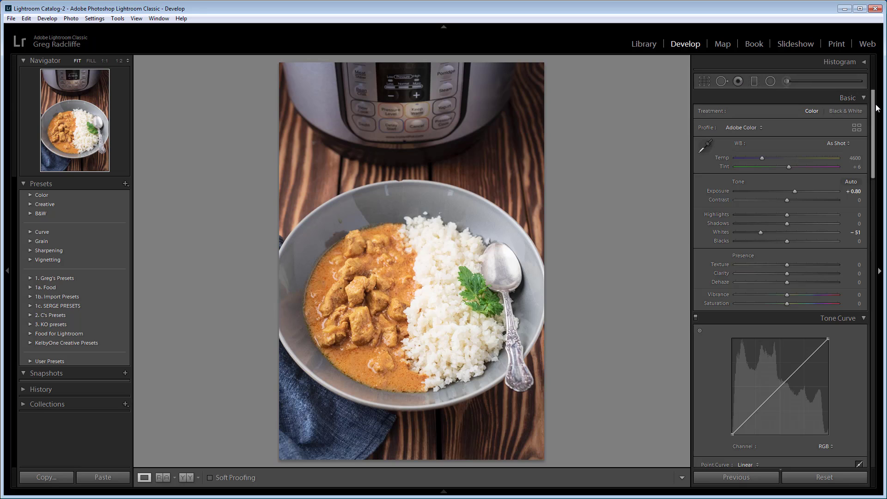
- Examine the photo's expanded develop sections, from Basic and Tone Curve through HSL, Split Toning, Detail and Lens Corrections
{"action": "left_click_drag", "start_coordinate": [873, 111], "coordinate": [871, 140]}
{"action": "scroll", "coordinate": [864, 184], "scroll_direction": "down", "scroll_amount": 10}
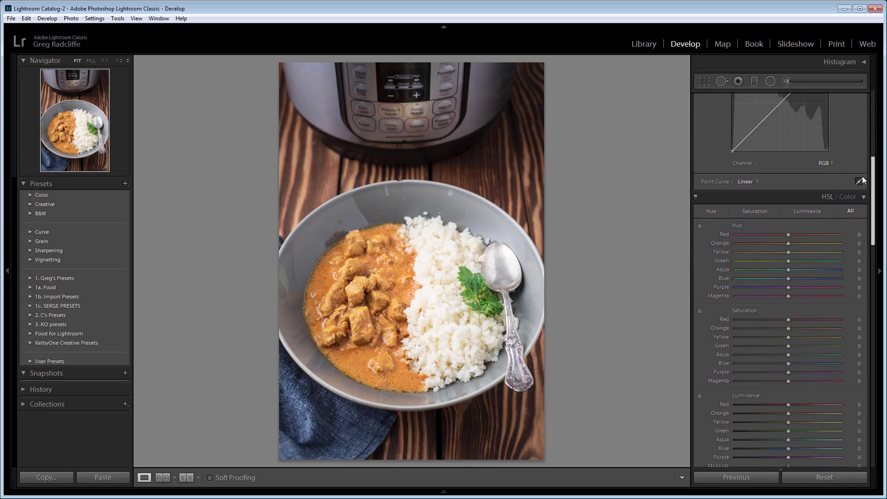
{"action": "scroll", "coordinate": [859, 263], "scroll_direction": "down", "scroll_amount": 8}
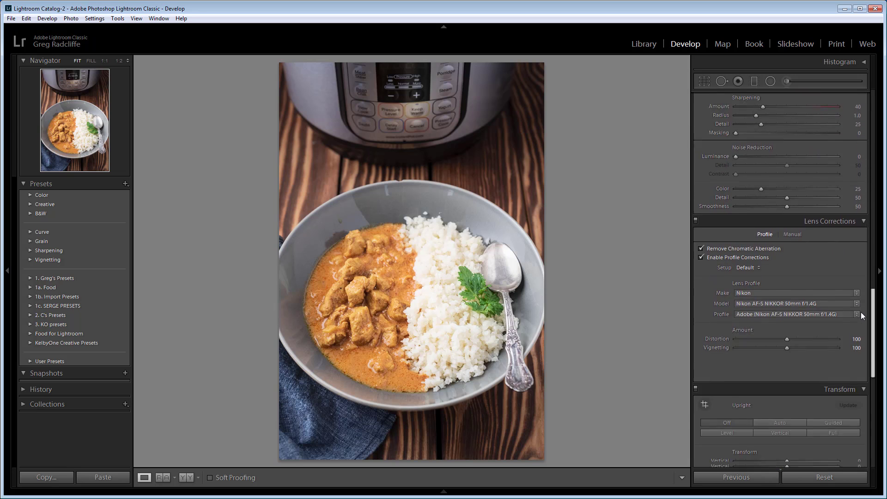
{"action": "scroll", "coordinate": [862, 370], "scroll_direction": "up", "scroll_amount": 12}
{"action": "scroll", "coordinate": [850, 124], "scroll_direction": "up", "scroll_amount": 10}
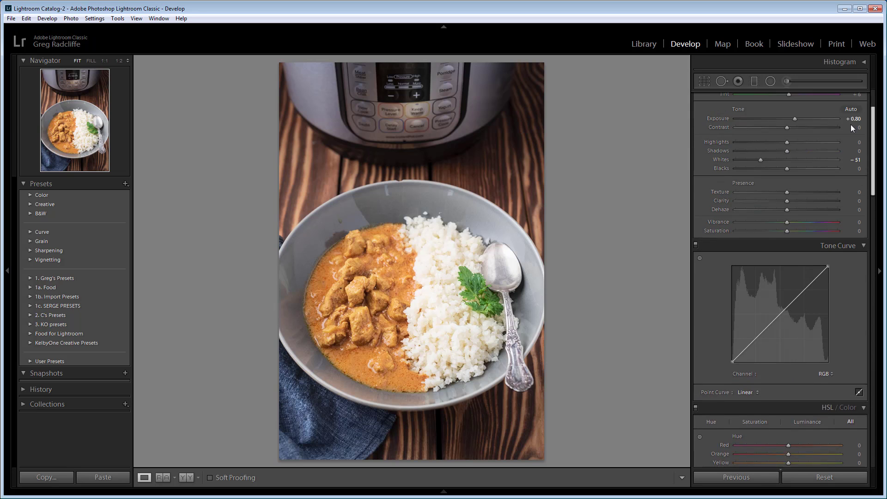
{"action": "scroll", "coordinate": [850, 137], "scroll_direction": "down", "scroll_amount": 4}
{"action": "scroll", "coordinate": [855, 185], "scroll_direction": "down", "scroll_amount": 5}
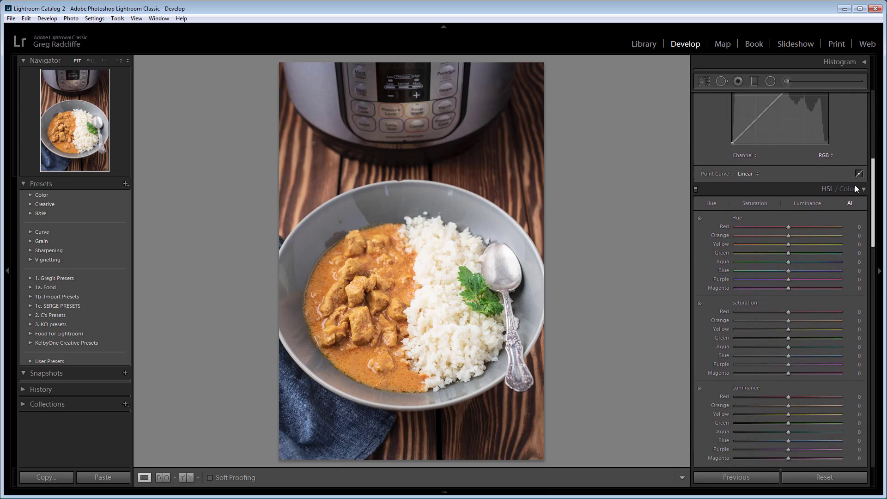
{"action": "scroll", "coordinate": [855, 201], "scroll_direction": "down", "scroll_amount": 4}
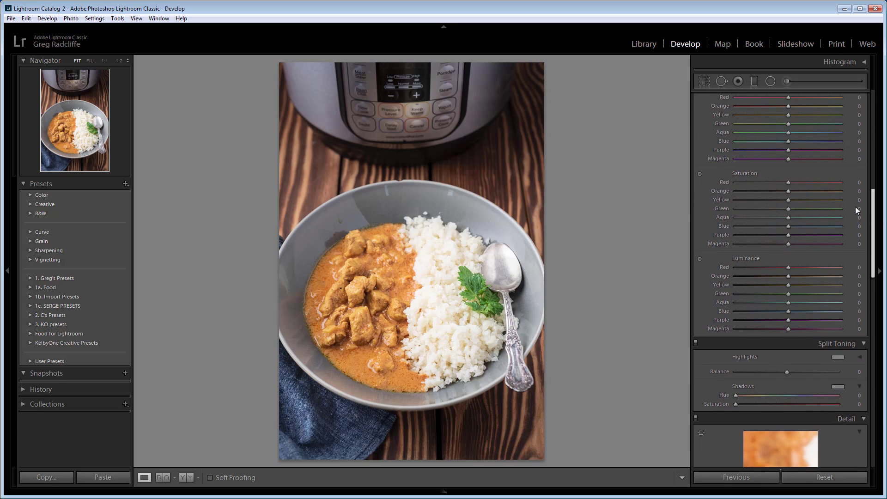
{"action": "scroll", "coordinate": [855, 226], "scroll_direction": "down", "scroll_amount": 2}
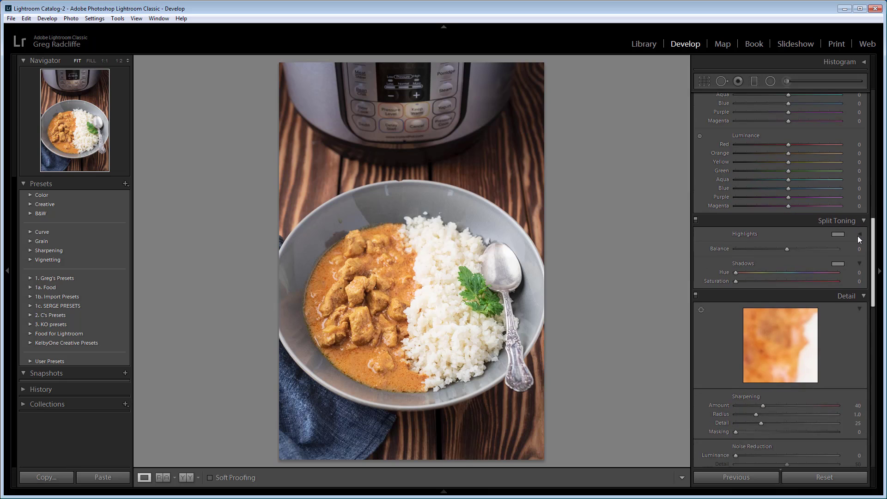
- Turn on Solo Mode for the develop sections from the Basic section and check the mode setting
{"action": "scroll", "coordinate": [857, 236], "scroll_direction": "up", "scroll_amount": 15}
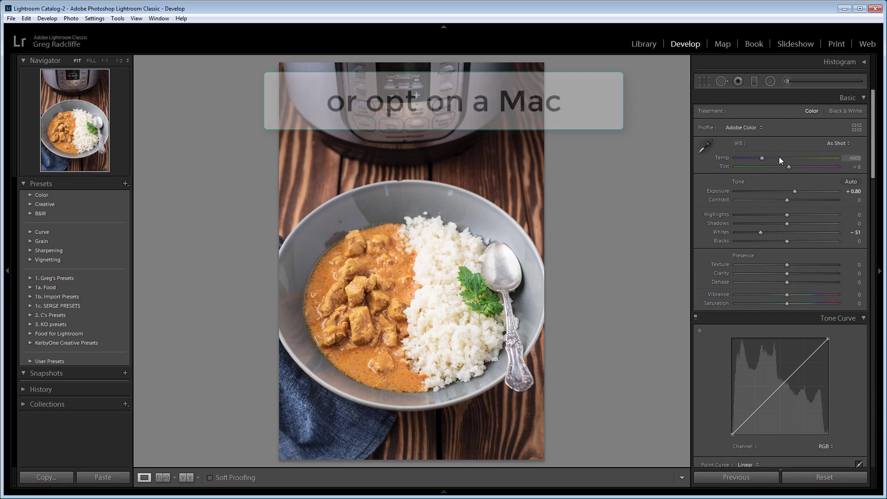
{"action": "key", "text": "alt"}
{"action": "left_click", "coordinate": [753, 97], "text": "alt"}
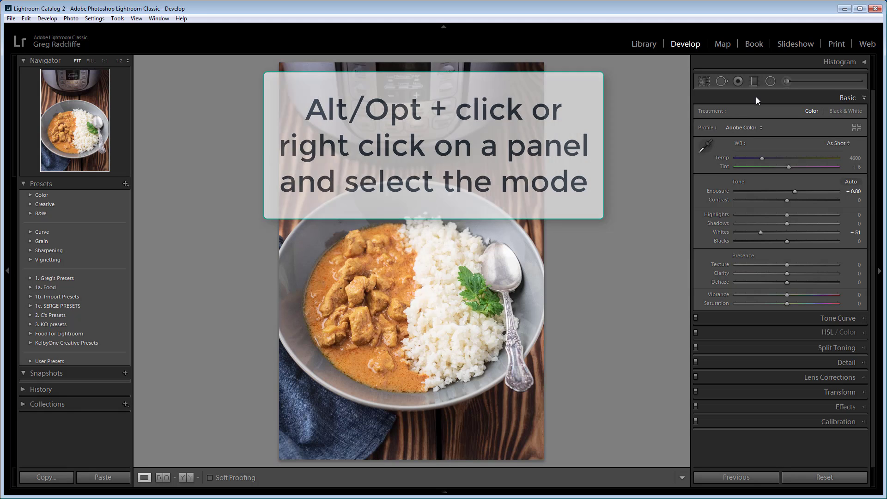
{"action": "right_click", "coordinate": [772, 98]}
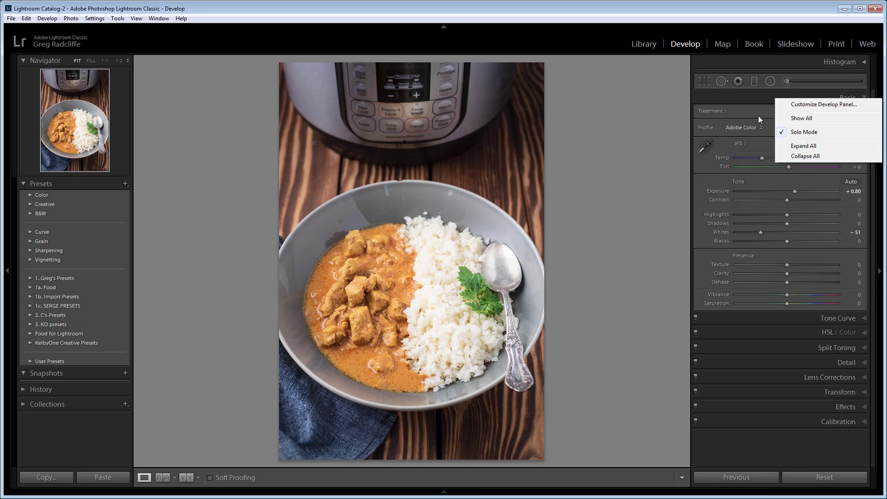
{"action": "left_click", "coordinate": [750, 95]}
- Open the Effects, Split Toning, Calibration and Detail sections one after another to show Solo Mode
{"action": "left_click", "coordinate": [802, 202]}
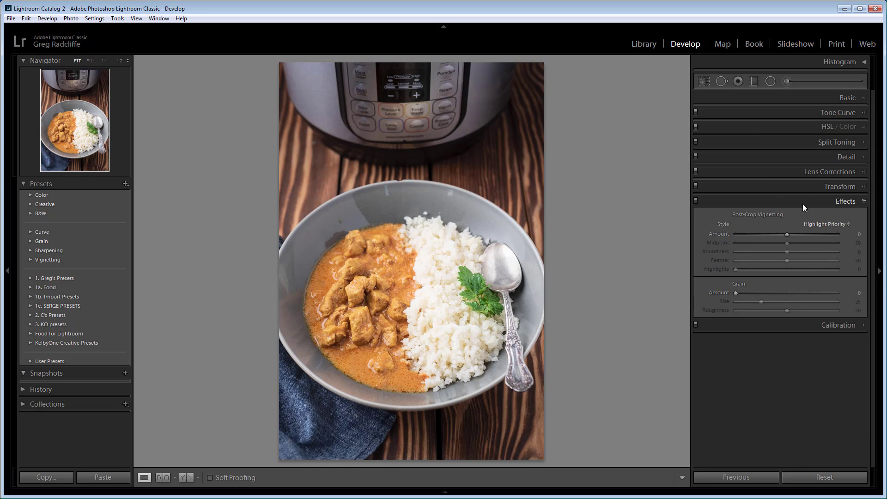
{"action": "left_click", "coordinate": [795, 144]}
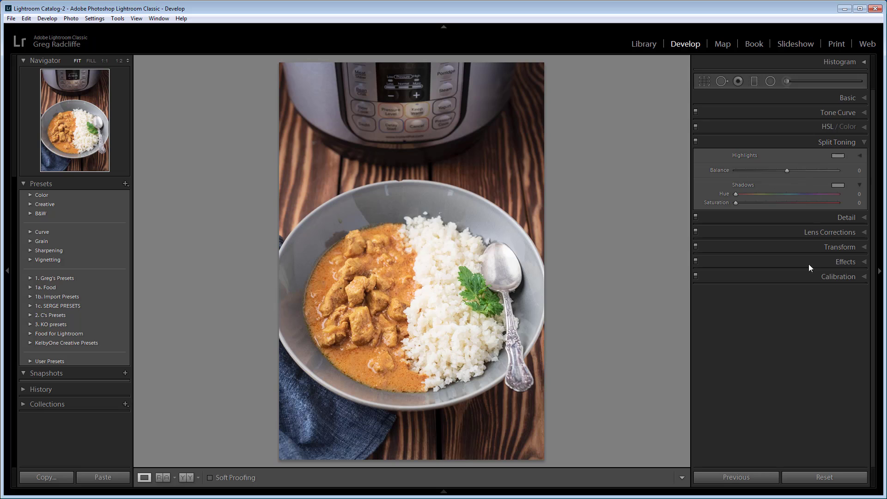
{"action": "left_click", "coordinate": [808, 279]}
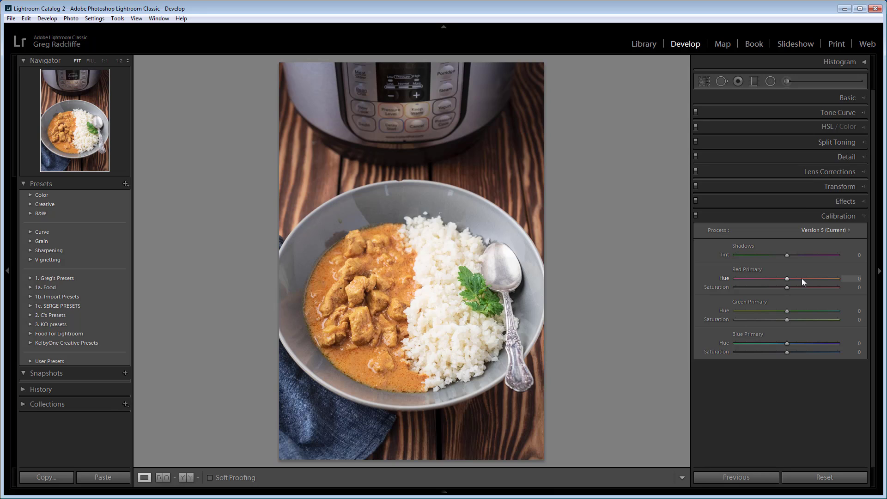
{"action": "left_click", "coordinate": [783, 158]}
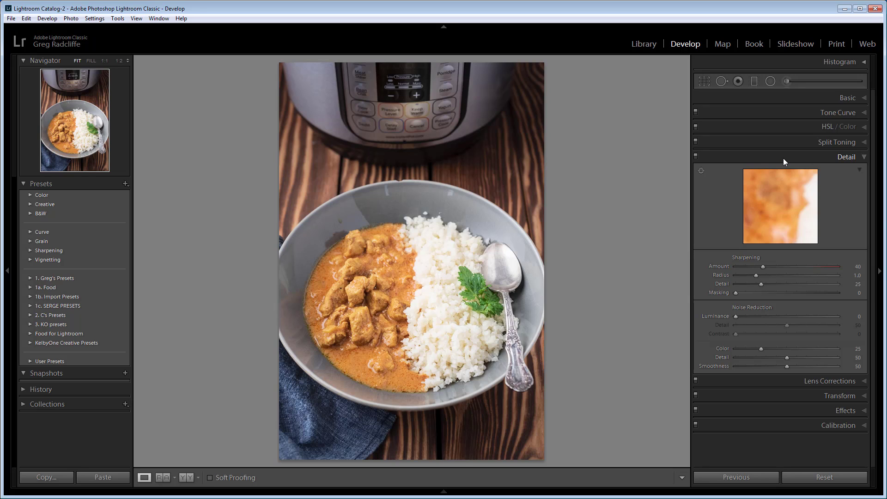
- Turn off Solo Mode and expand the Split Toning and HSL sections alongside Detail
{"action": "right_click", "coordinate": [782, 157]}
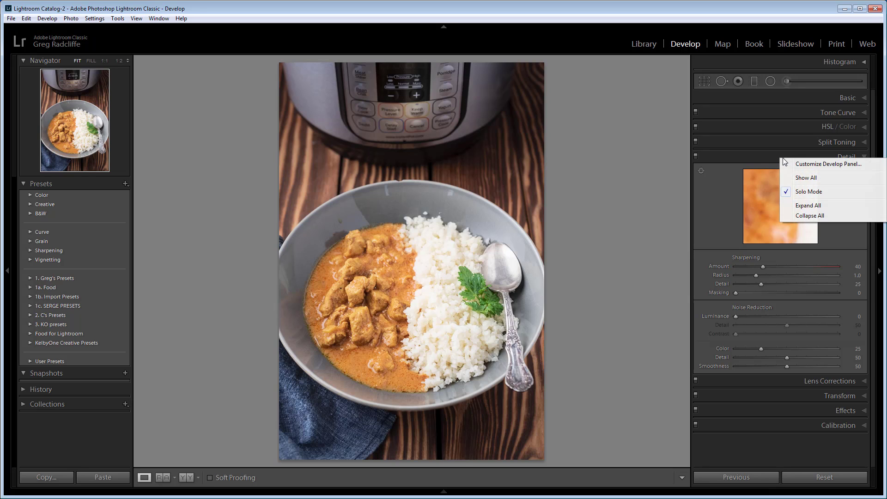
{"action": "left_click", "coordinate": [808, 192]}
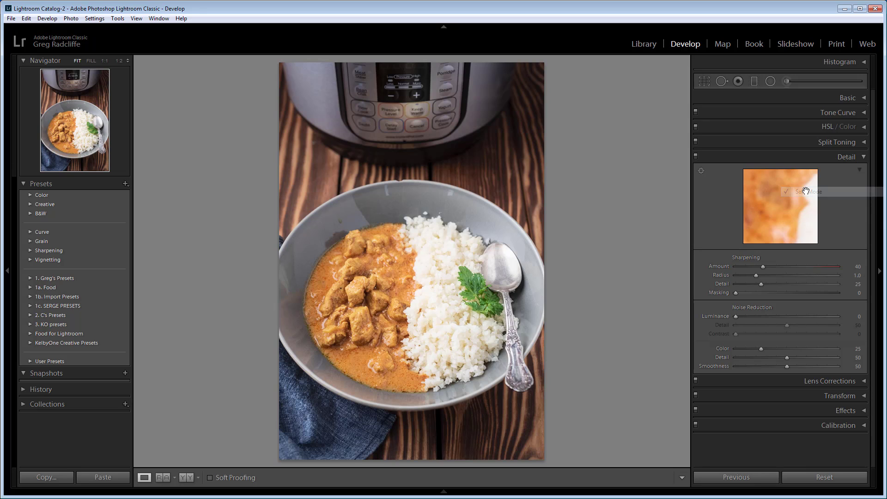
{"action": "left_click", "coordinate": [862, 143]}
{"action": "left_click", "coordinate": [863, 127]}
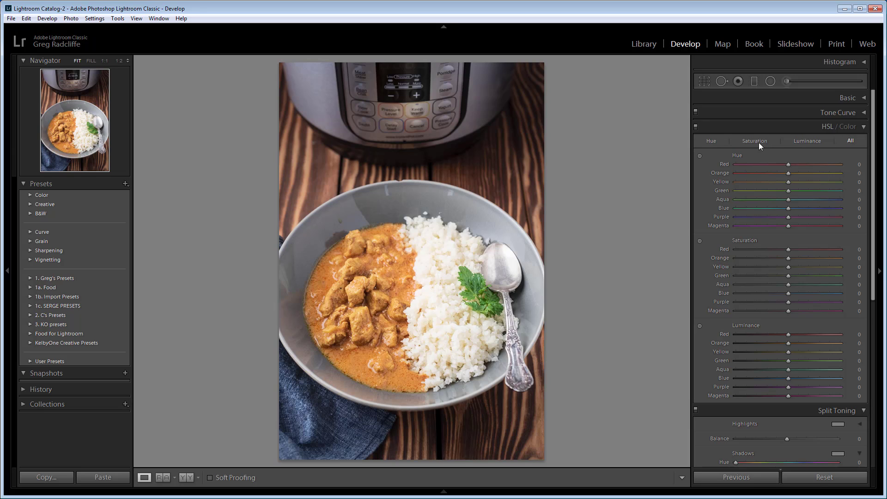
- Turn Solo Mode back on from the HSL section and expand all develop sections at once
{"action": "right_click", "coordinate": [766, 127]}
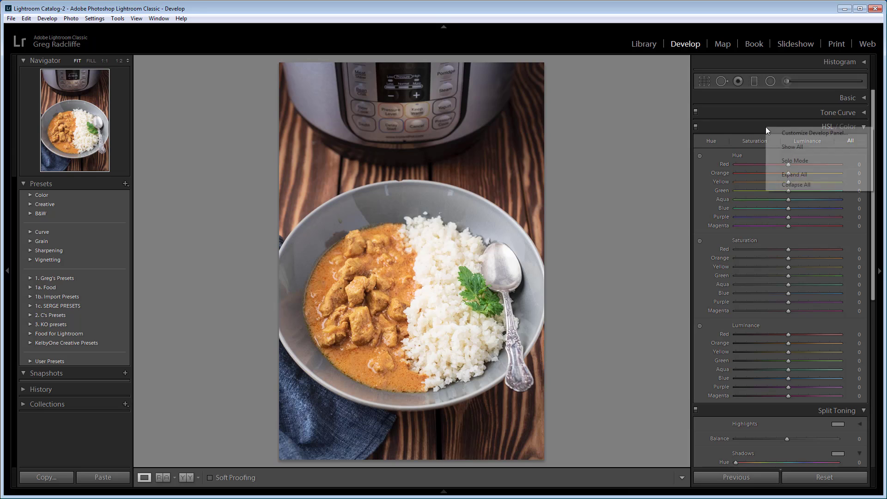
{"action": "left_click", "coordinate": [789, 160]}
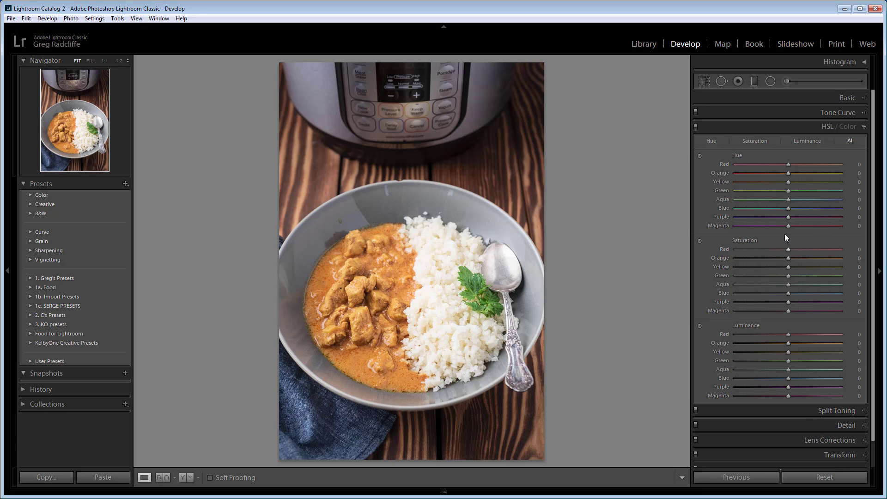
{"action": "right_click", "coordinate": [775, 131]}
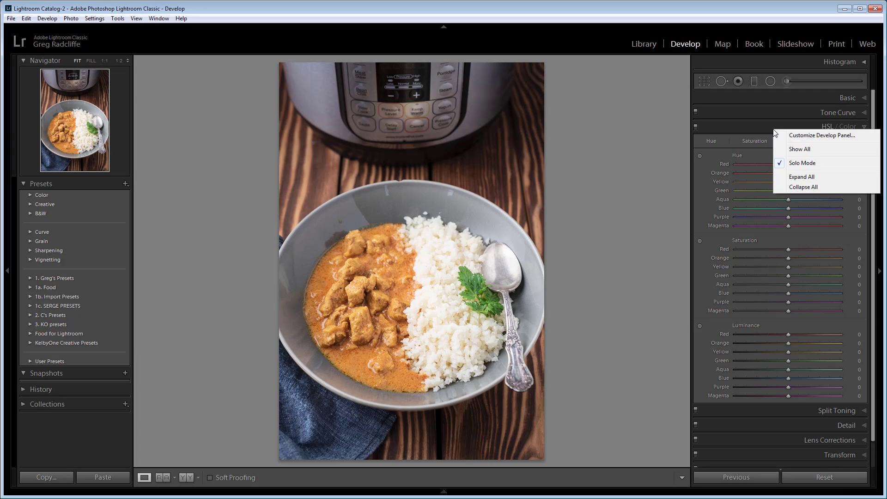
{"action": "left_click", "coordinate": [806, 177]}
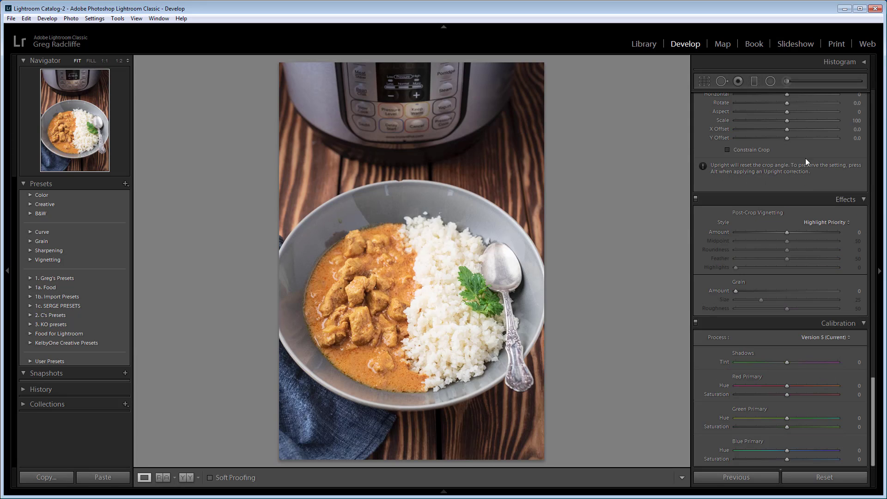
- Collapse all develop sections at once from the Lens Corrections section
{"action": "scroll", "coordinate": [823, 218], "scroll_direction": "up", "scroll_amount": 5}
{"action": "right_click", "coordinate": [789, 229]}
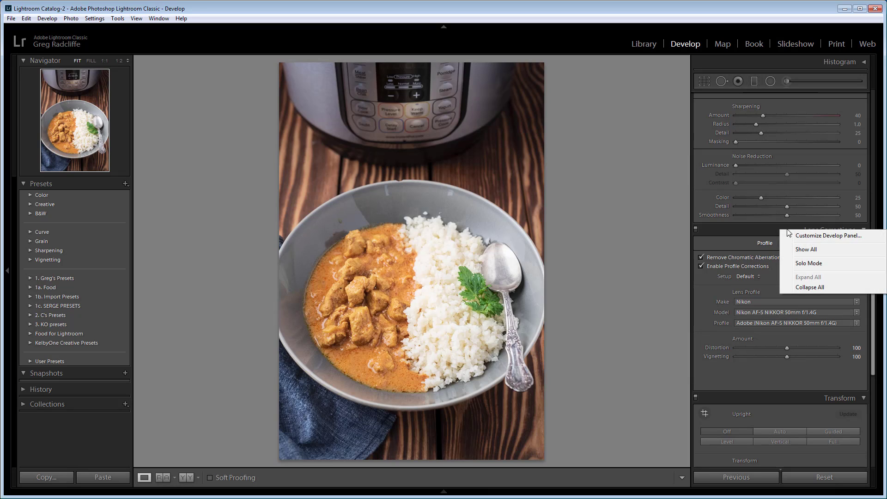
{"action": "left_click", "coordinate": [808, 288]}
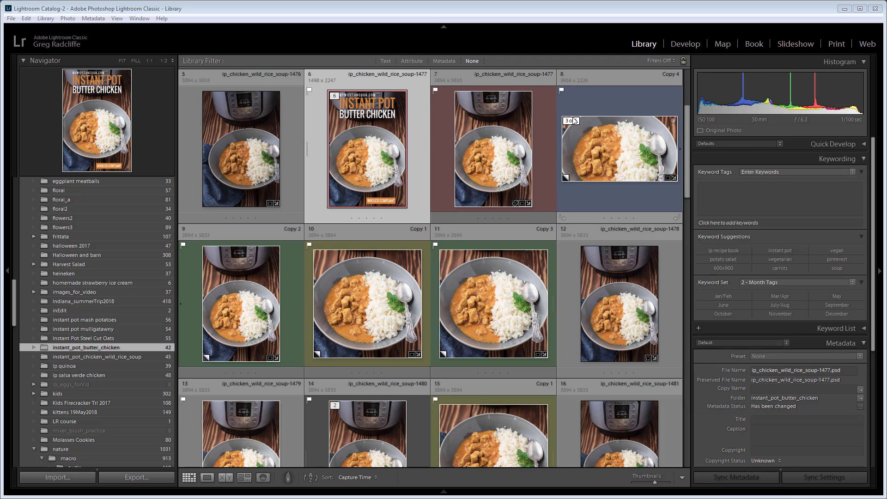
- Switch the Butter Chicken cover photo twice between the Develop module and the Library grid view
{"action": "key", "text": "d"}
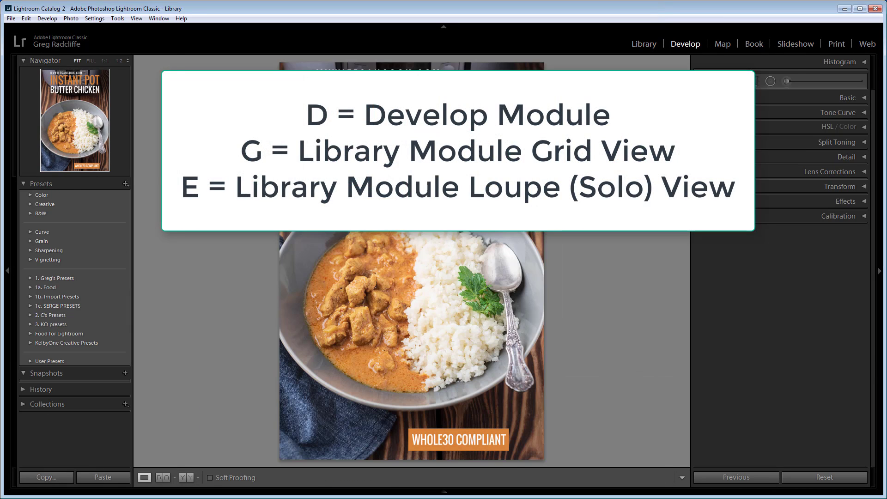
{"action": "key", "text": "g"}
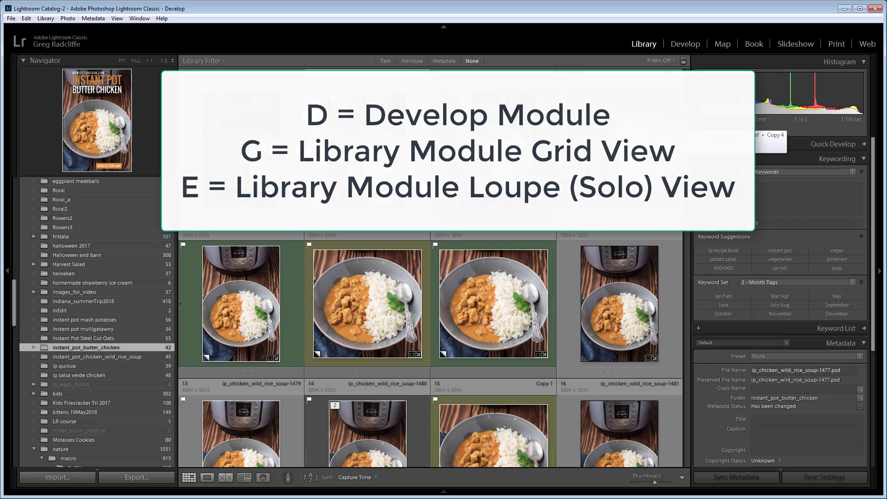
{"action": "key", "text": "d"}
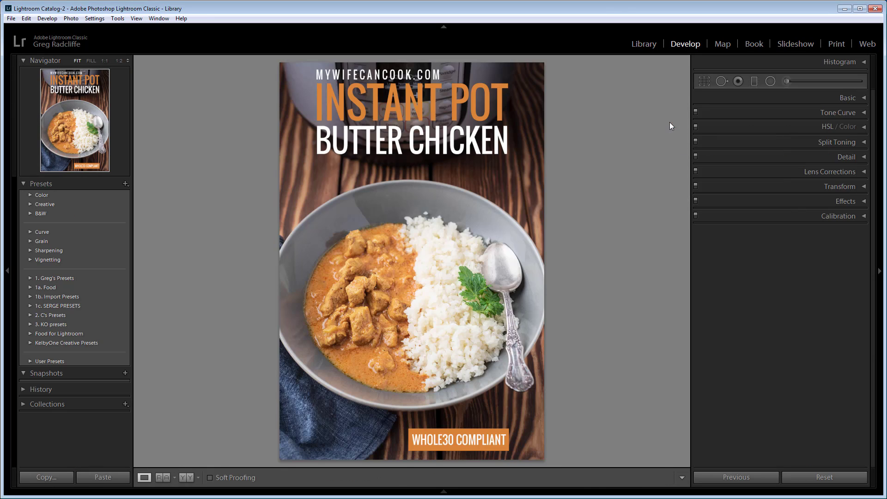
{"action": "key", "text": "g"}
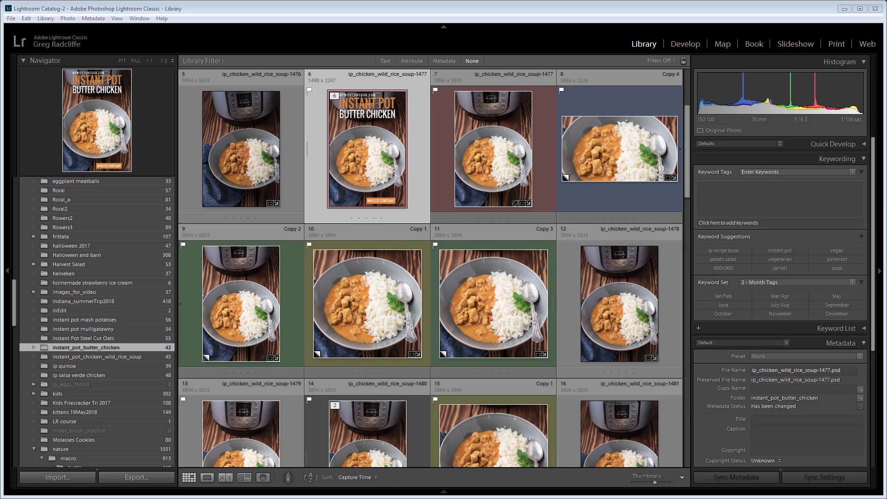
- Alternate twice between the Library loupe view of the cover photo and the thumbnail grid
{"action": "key", "text": "e"}
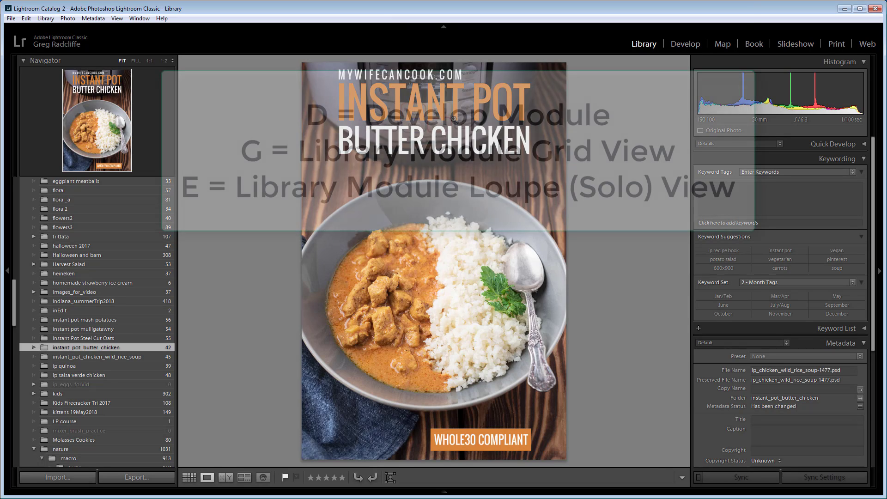
{"action": "key", "text": "g"}
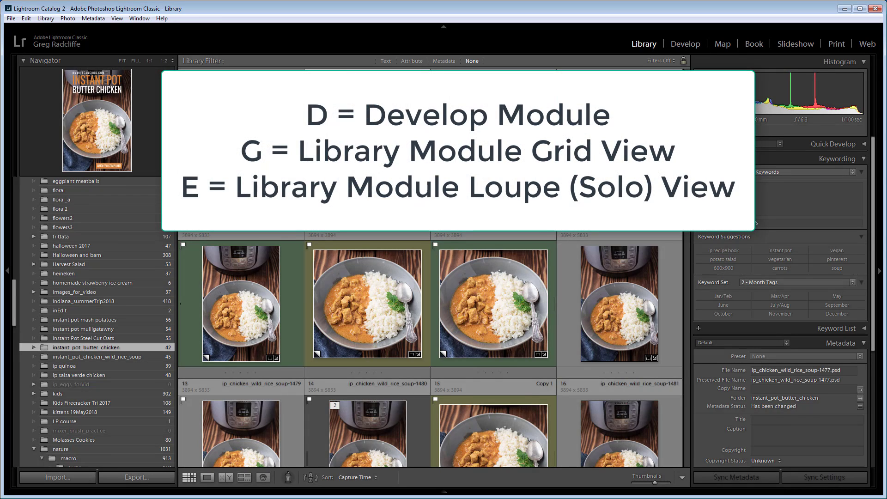
{"action": "key", "text": "e"}
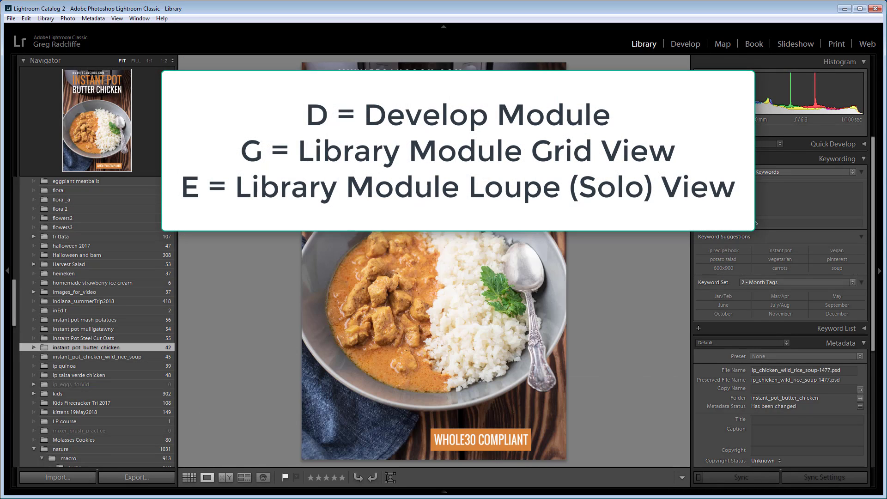
{"action": "key", "text": "g"}
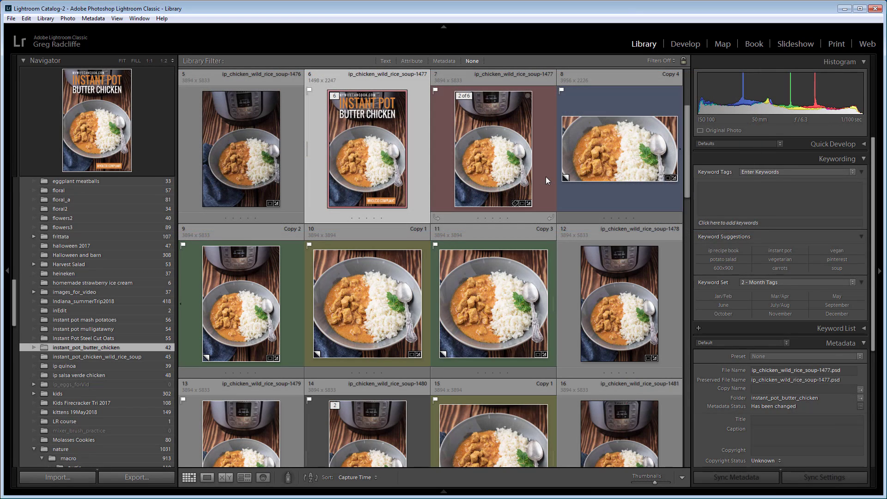
- Show the cover photo in Develop and in Library loupe view, returning to the thumbnail grid each time
{"action": "key", "text": "d"}
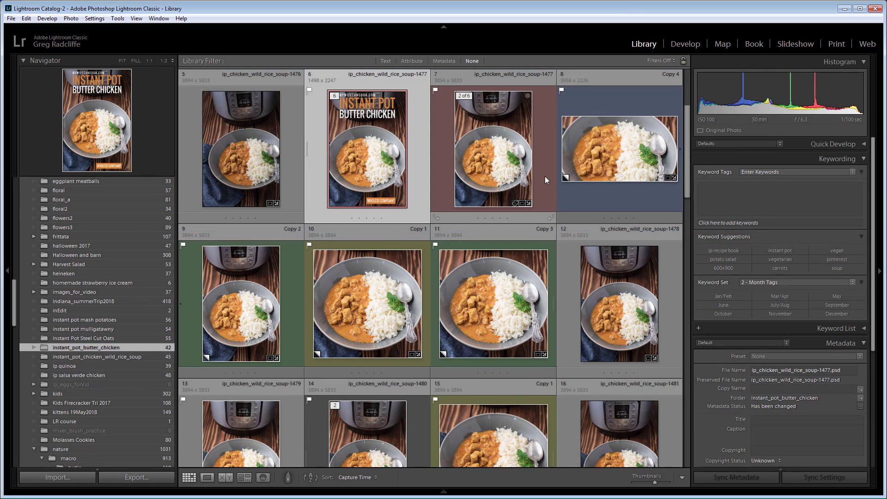
{"action": "key", "text": "g"}
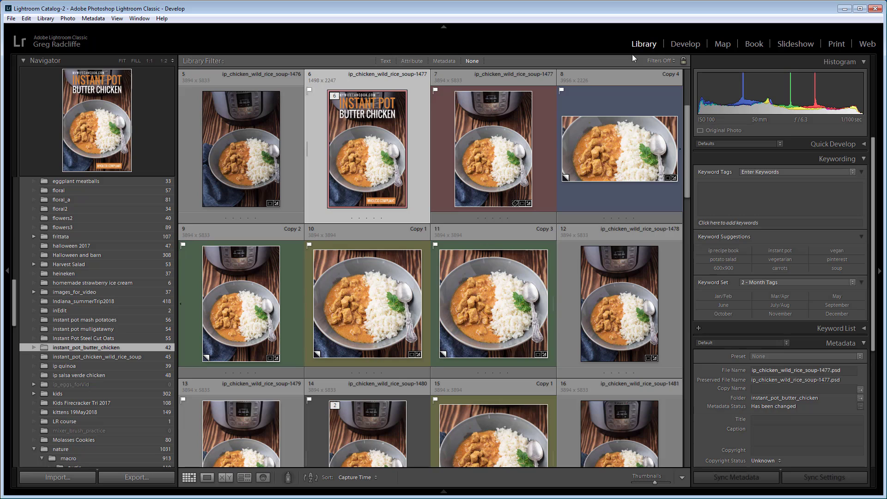
{"action": "key", "text": "e"}
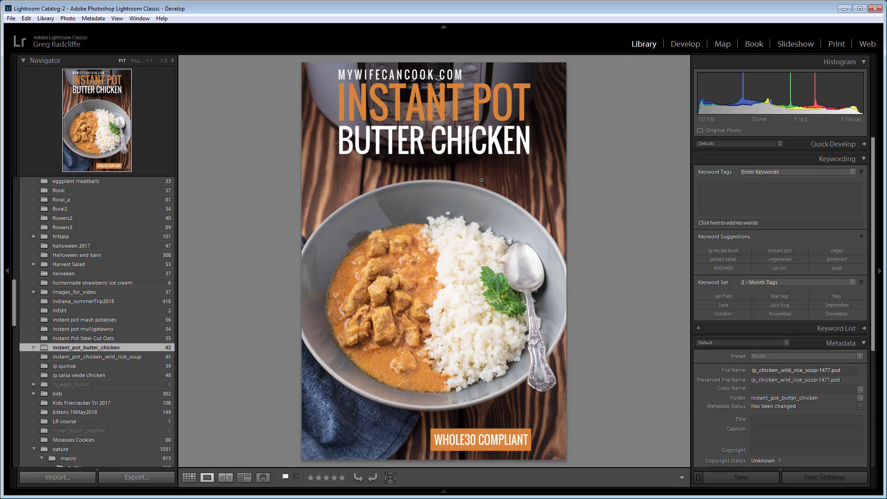
{"action": "key", "text": "g"}
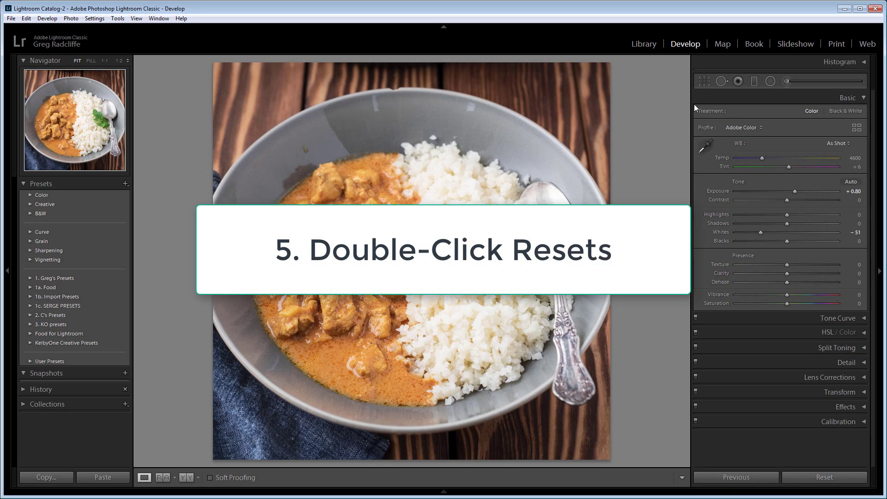
- Raise the photo's Texture to +93 and reset that slider to its default
{"action": "left_click_drag", "start_coordinate": [786, 264], "coordinate": [833, 265]}
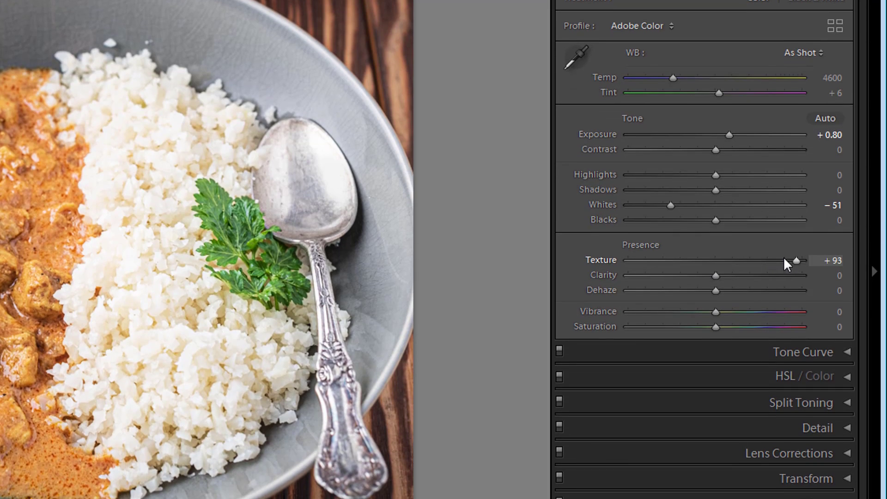
{"action": "double_click", "coordinate": [603, 261]}
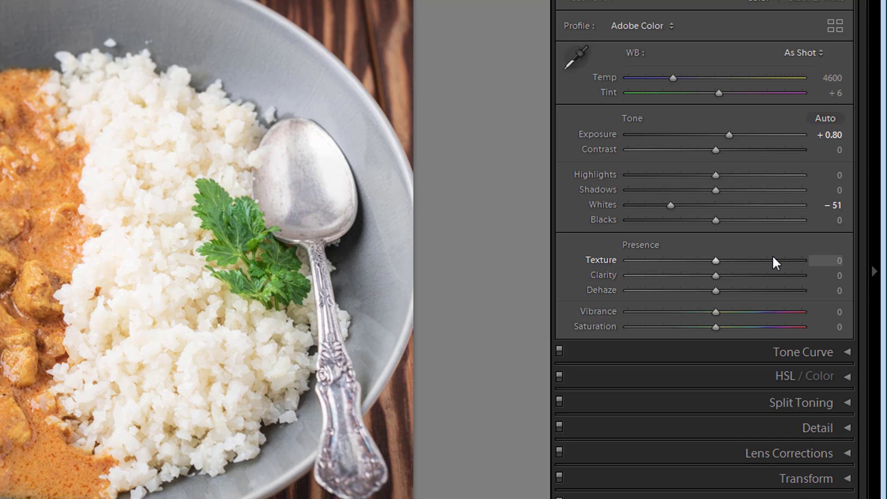
- Raise Texture to +44, Clarity to +49, Dehaze to +68, Vibrance to +70 and Saturation to +79, and reset the whole Presence group
{"action": "left_click_drag", "start_coordinate": [731, 260], "coordinate": [784, 328]}
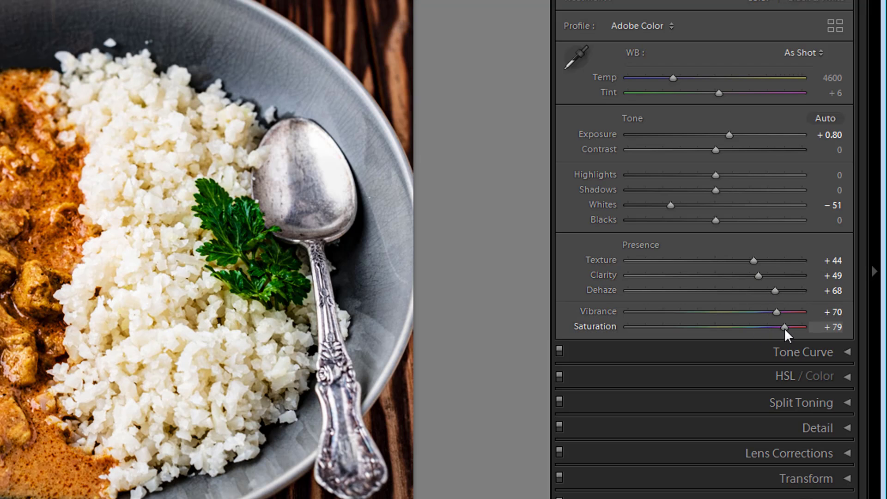
{"action": "double_click", "coordinate": [642, 246]}
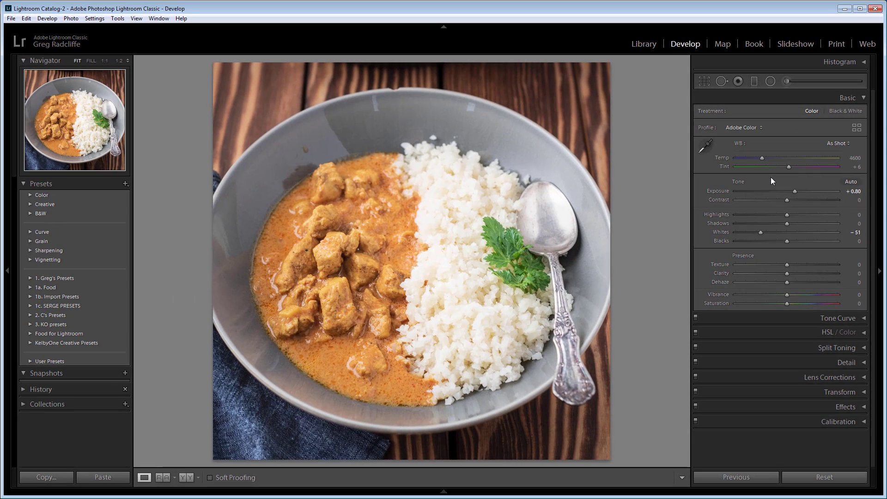
- Draw a new Radial Filter ellipse centred on the curry and extending across the bowl
{"action": "left_click", "coordinate": [770, 82]}
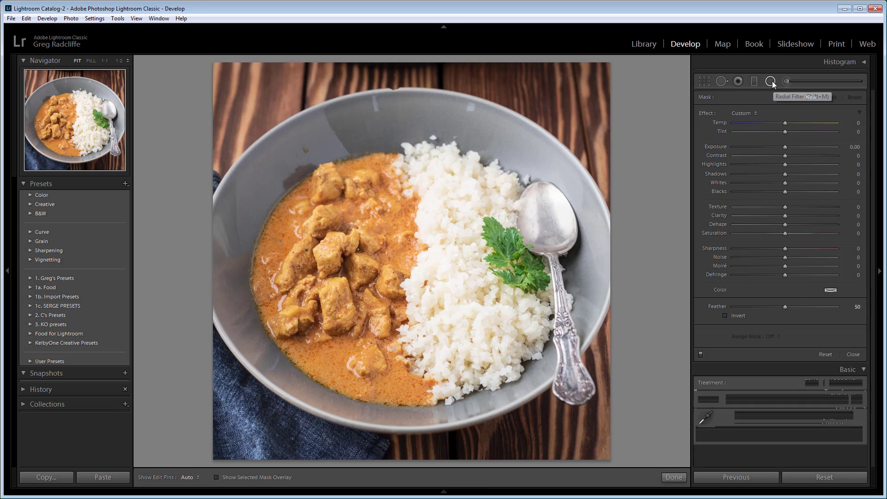
{"action": "mouse_move", "coordinate": [321, 224]}
{"action": "left_mouse_down"}
{"action": "mouse_move", "coordinate": [418, 292]}
{"action": "mouse_move", "coordinate": [431, 263]}
{"action": "mouse_move", "coordinate": [480, 331]}
{"action": "left_mouse_up"}
{"action": "left_click_drag", "start_coordinate": [326, 223], "coordinate": [322, 223]}
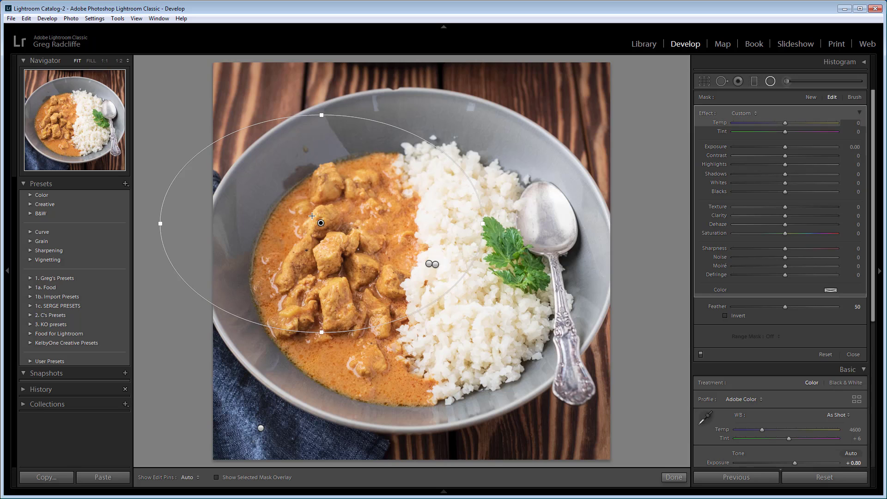
- Set the radial filter's Contrast to 67, Whites to 66, Clarity to 97 and Saturation to 54, and reset all its effect sliders
{"action": "left_click_drag", "start_coordinate": [785, 155], "coordinate": [820, 155]}
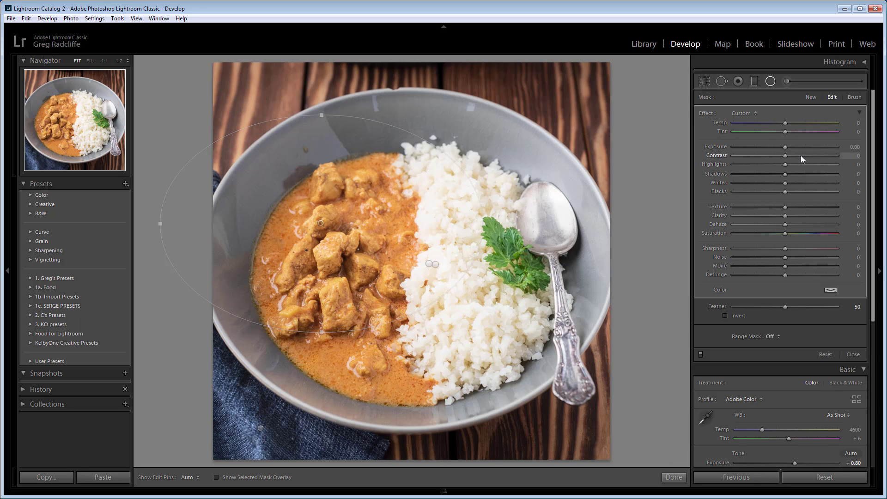
{"action": "left_click_drag", "start_coordinate": [785, 183], "coordinate": [804, 183]}
{"action": "left_click", "coordinate": [819, 182]}
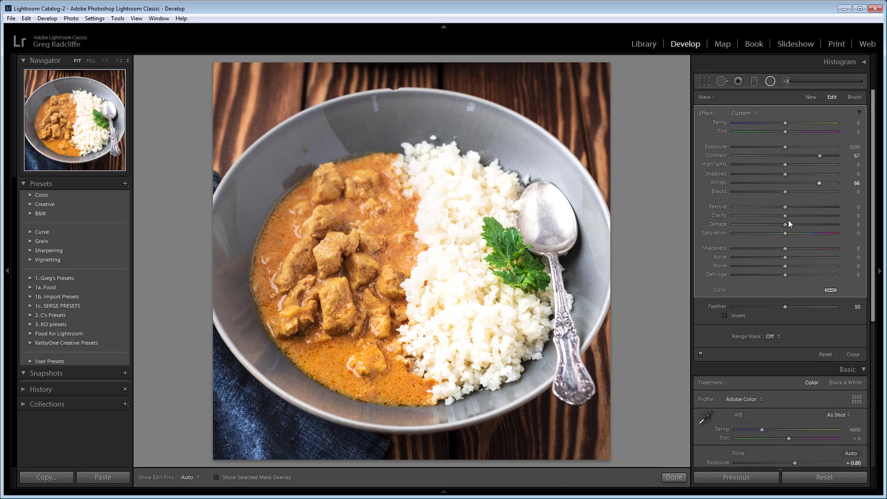
{"action": "left_click", "coordinate": [789, 216]}
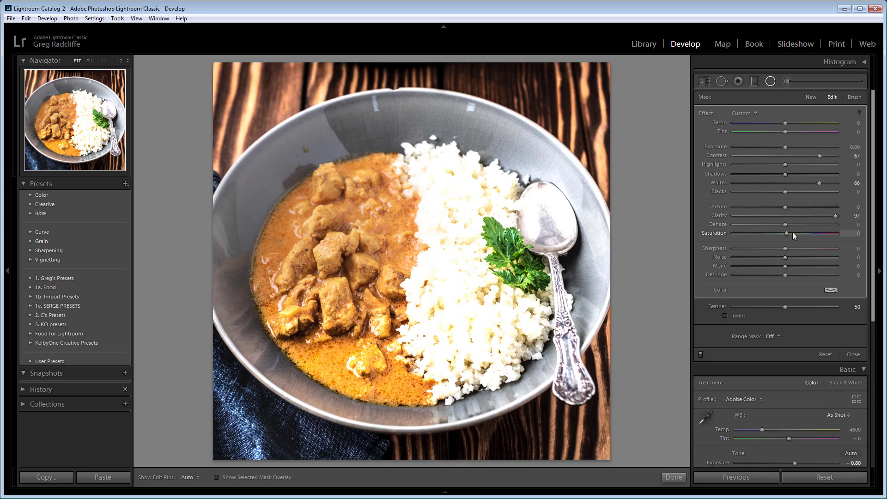
{"action": "left_click_drag", "start_coordinate": [810, 234], "coordinate": [812, 235]}
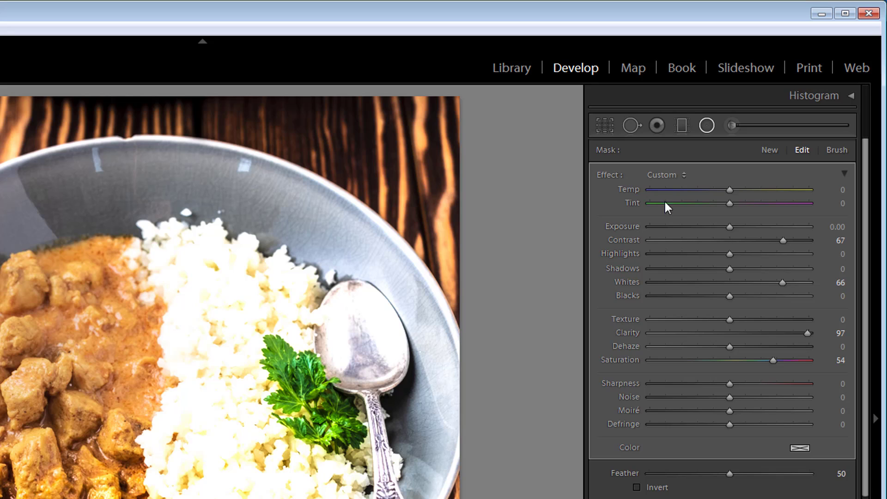
{"action": "double_click", "coordinate": [606, 175]}
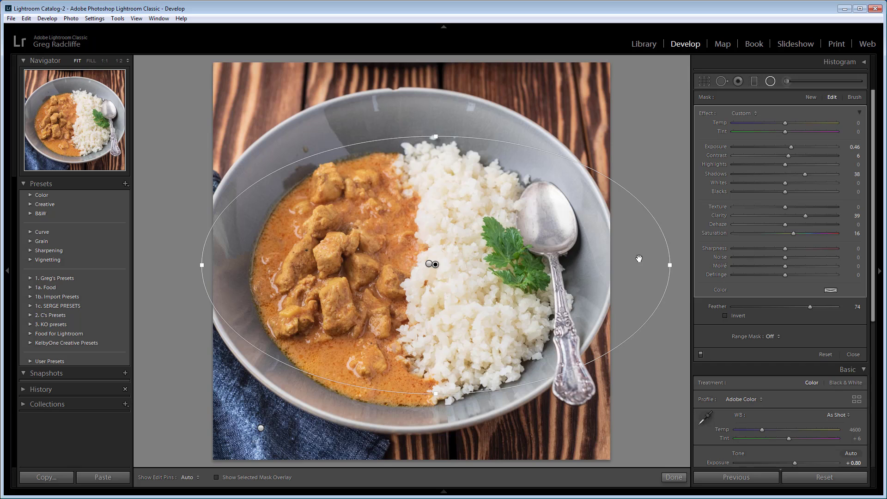
- Show the mask overlay of the large existing radial filter and invert its mask to cover the inside of the ellipse
{"action": "key", "text": "o"}
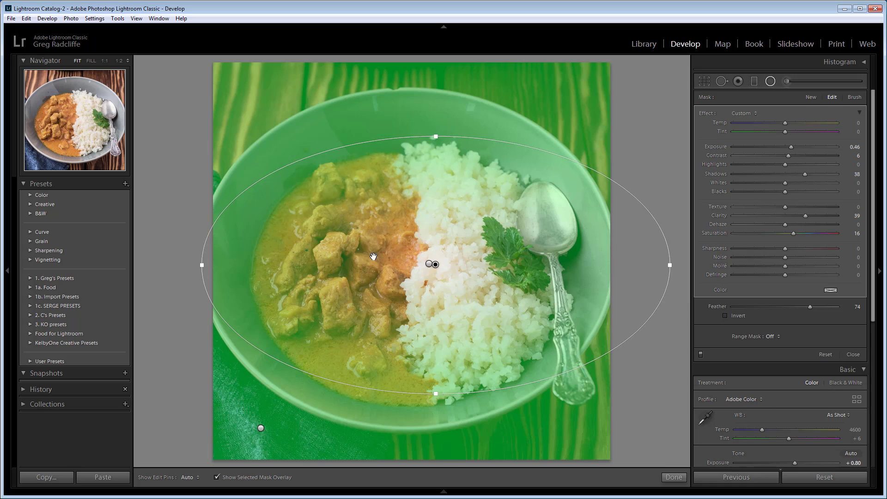
{"action": "left_click", "coordinate": [725, 316]}
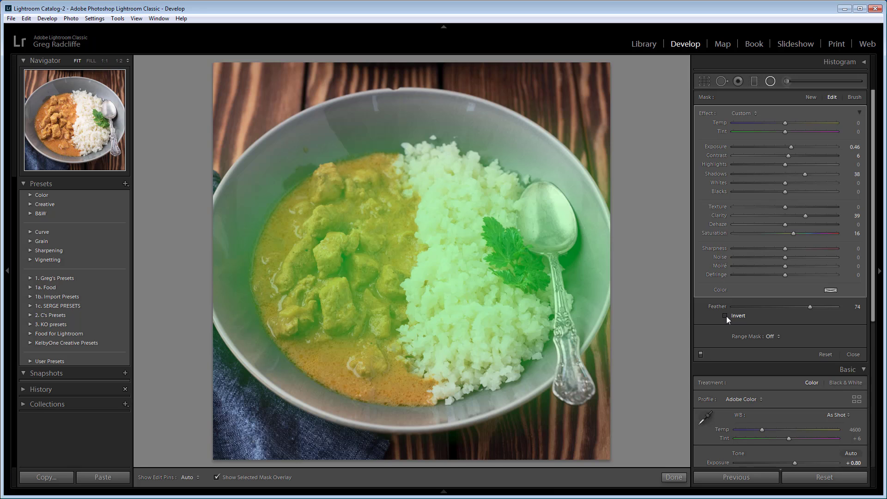
{"action": "left_click", "coordinate": [725, 315]}
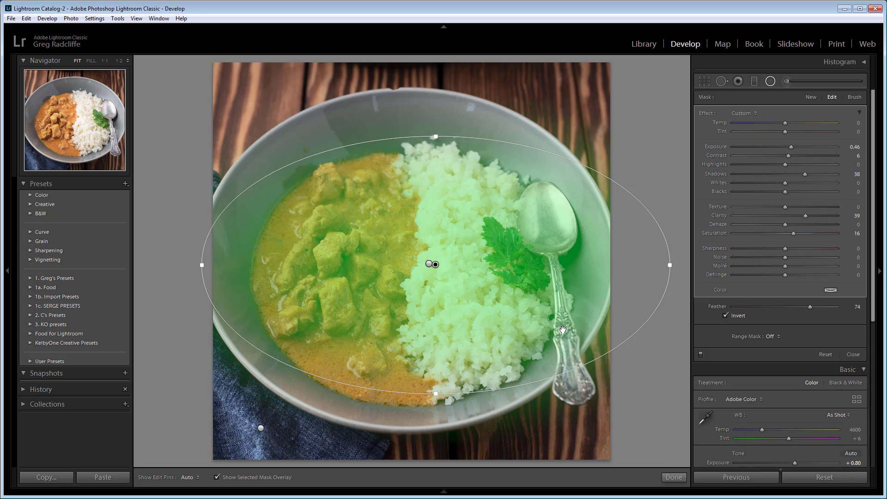
- Cycle the mask overlay through its available colors back to green and close the Radial Filter
{"action": "key", "text": "shift+o"}
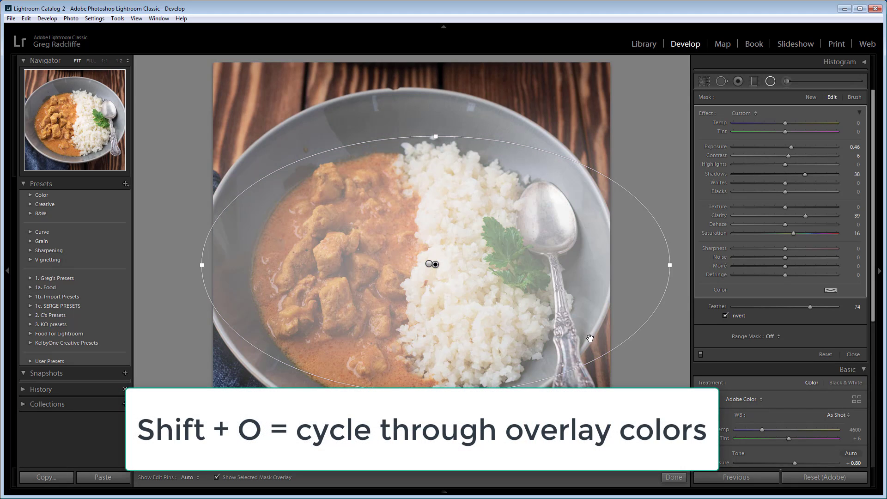
{"action": "key", "text": "shift+o"}
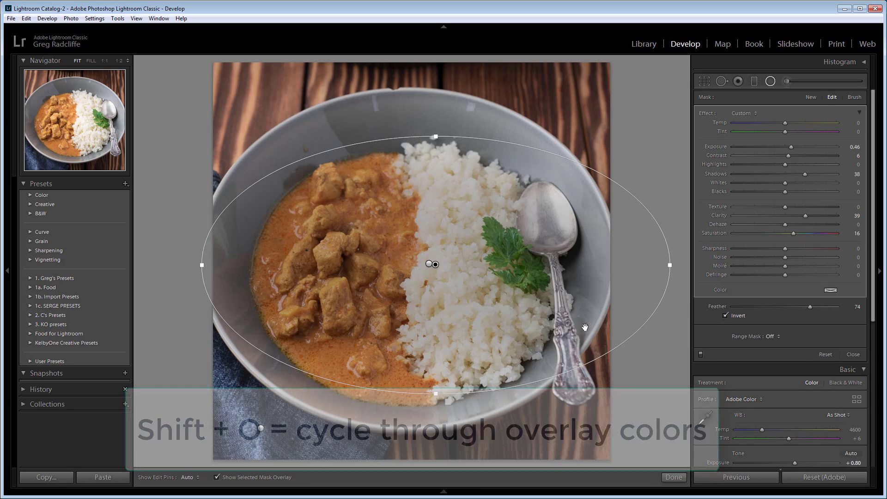
{"action": "key", "text": "shift+o"}
{"action": "key", "text": "shift+o"}
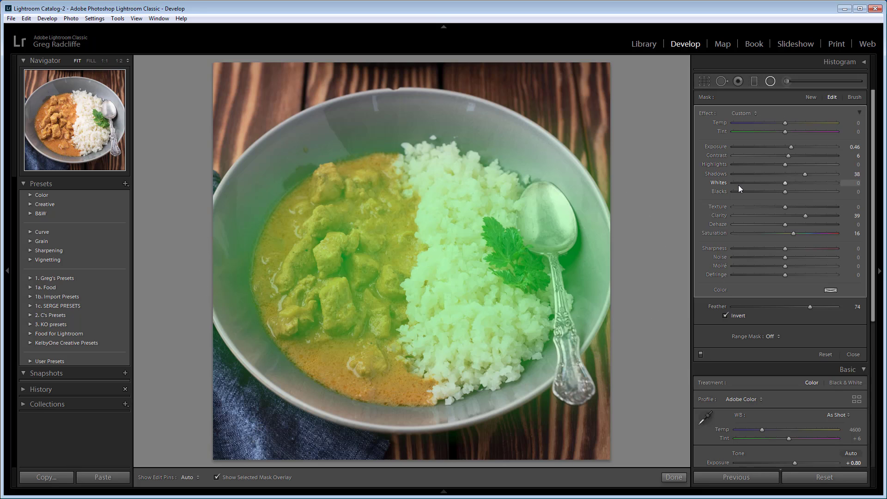
{"action": "left_click", "coordinate": [770, 81]}
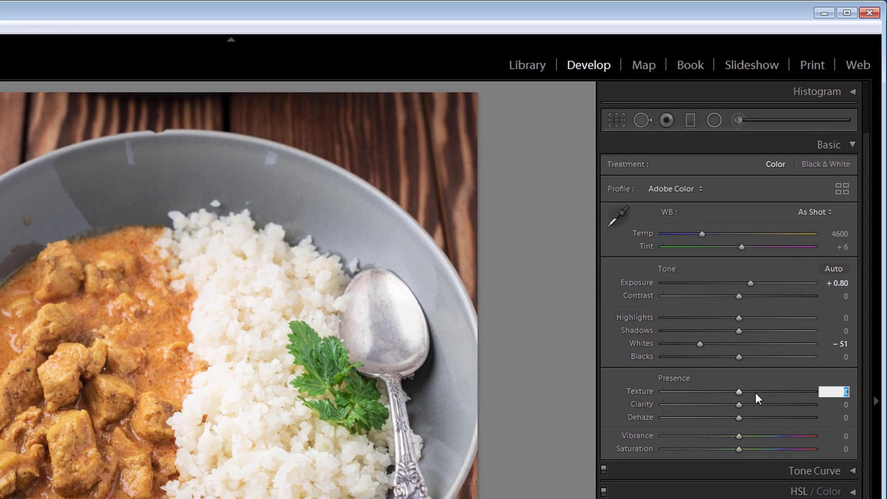
- Raise Texture, Clarity and Vibrance to +100, Dehaze to +55 and Saturation to +92
{"action": "left_click_drag", "start_coordinate": [737, 392], "coordinate": [856, 406]}
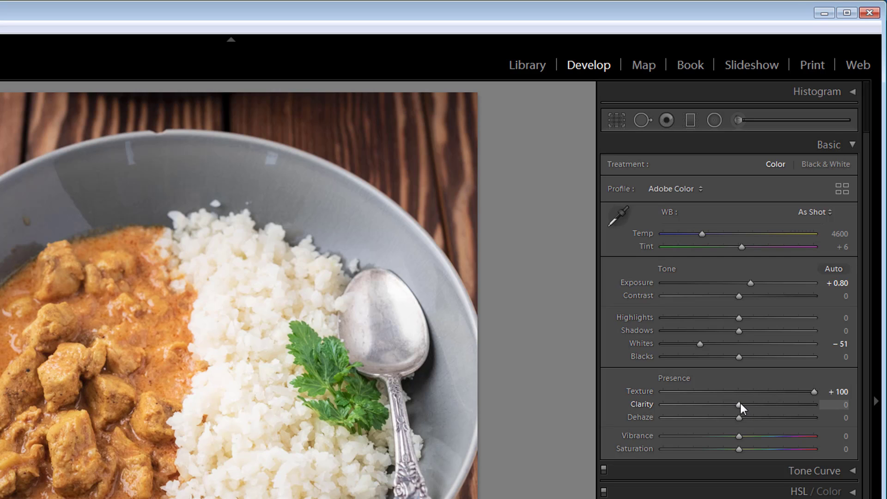
{"action": "left_click_drag", "start_coordinate": [739, 404], "coordinate": [815, 419]}
{"action": "left_click_drag", "start_coordinate": [737, 421], "coordinate": [811, 439]}
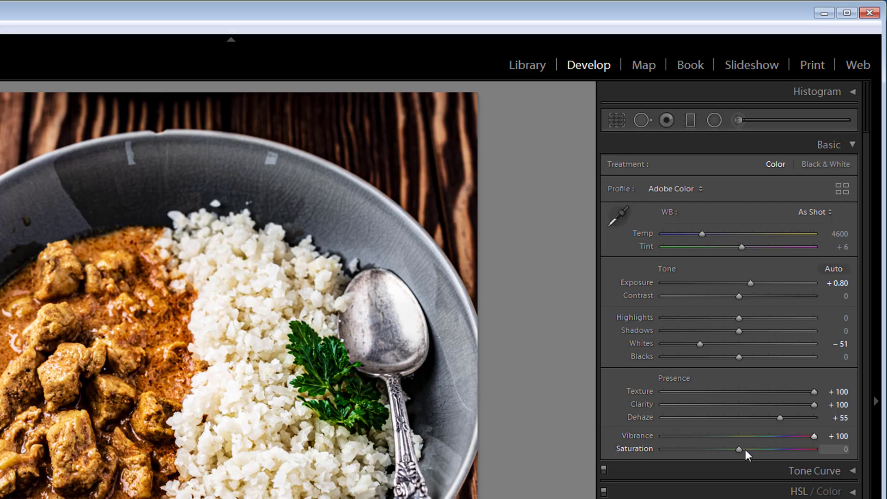
{"action": "left_click_drag", "start_coordinate": [750, 448], "coordinate": [808, 448]}
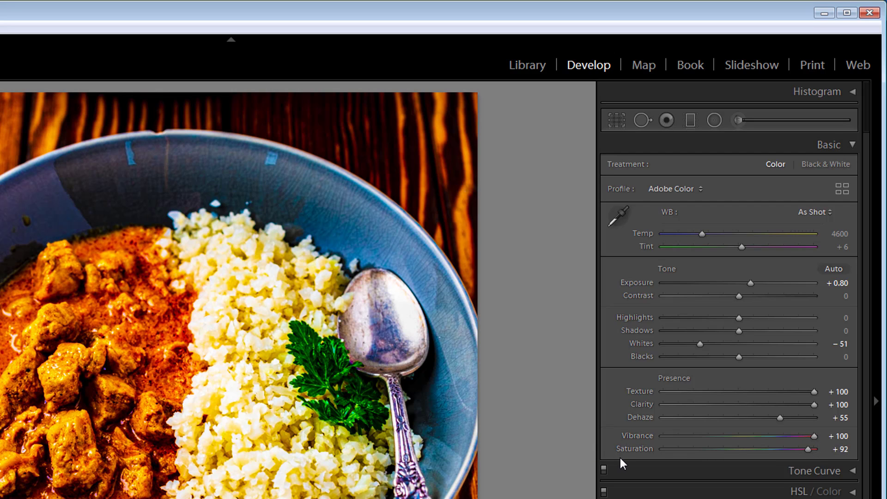
- Reset Saturation, Vibrance, Dehaze, Clarity and Texture one slider at a time
{"action": "double_click", "coordinate": [634, 449]}
{"action": "double_click", "coordinate": [637, 436]}
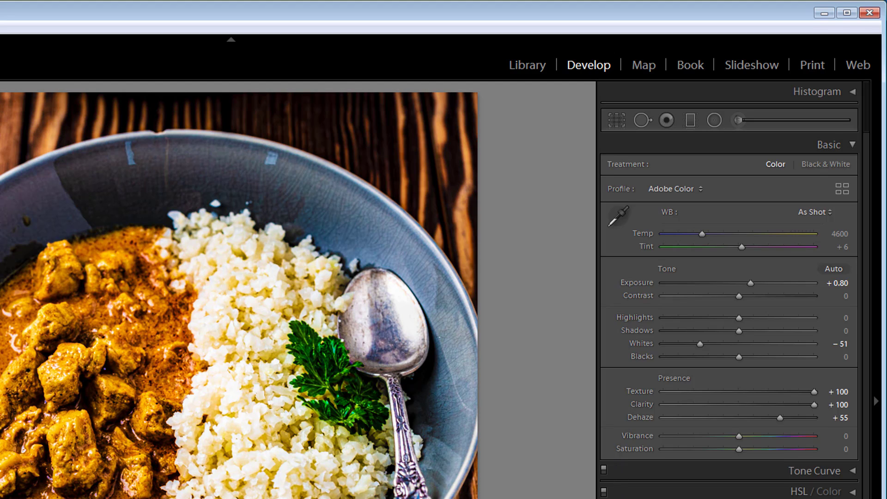
{"action": "double_click", "coordinate": [640, 417]}
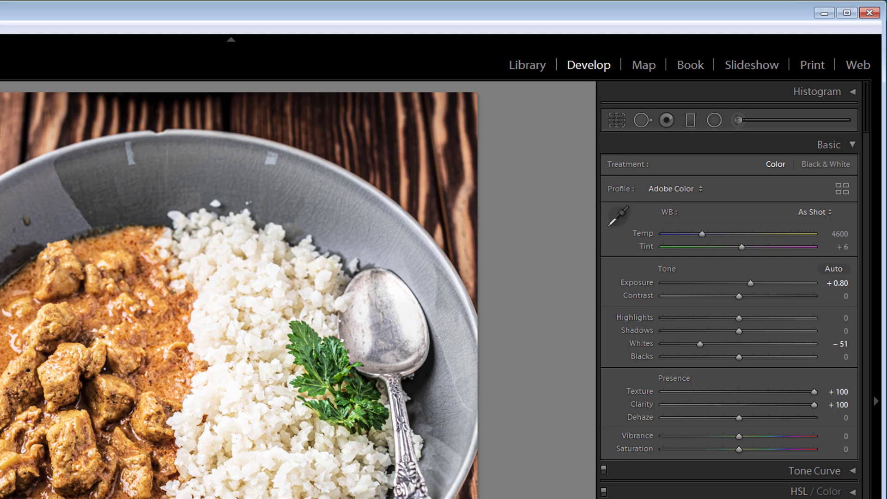
{"action": "double_click", "coordinate": [641, 404]}
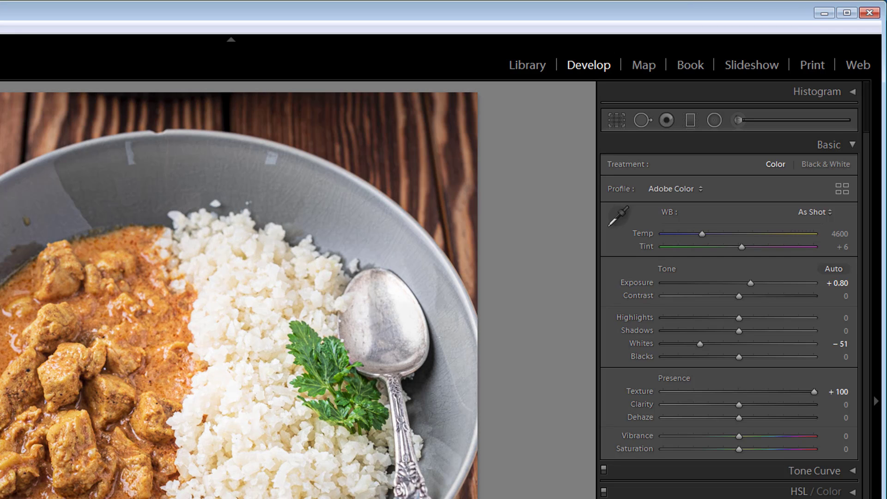
{"action": "double_click", "coordinate": [639, 391]}
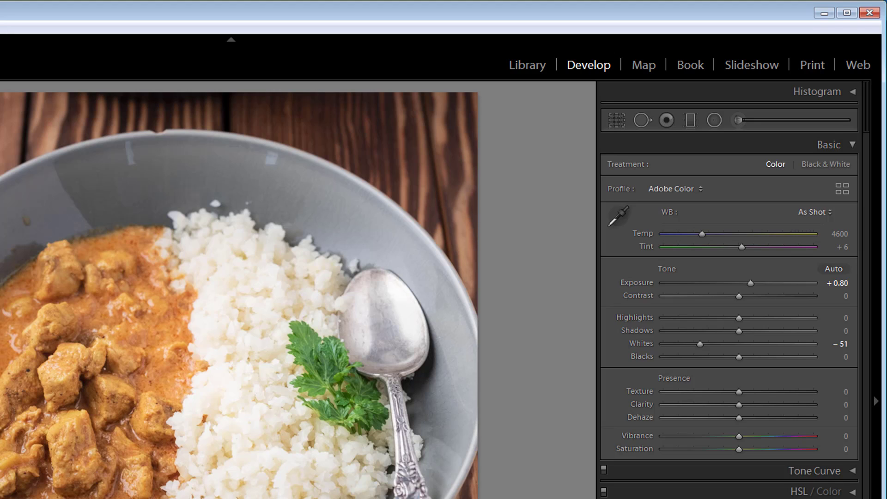
- Undo the individual slider resets and reset the whole Presence group at once
{"action": "key", "text": "ctrl+z"}
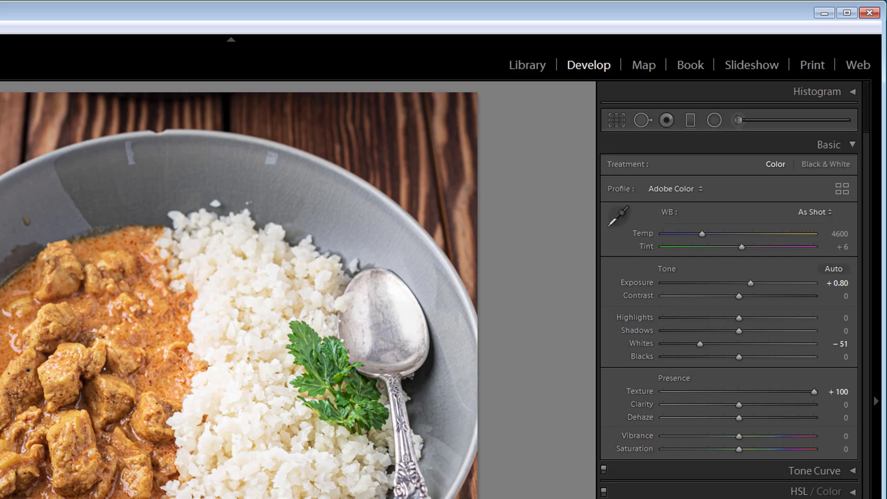
{"action": "key", "text": "ctrl+z"}
{"action": "left_click_drag", "start_coordinate": [738, 417], "coordinate": [780, 417]}
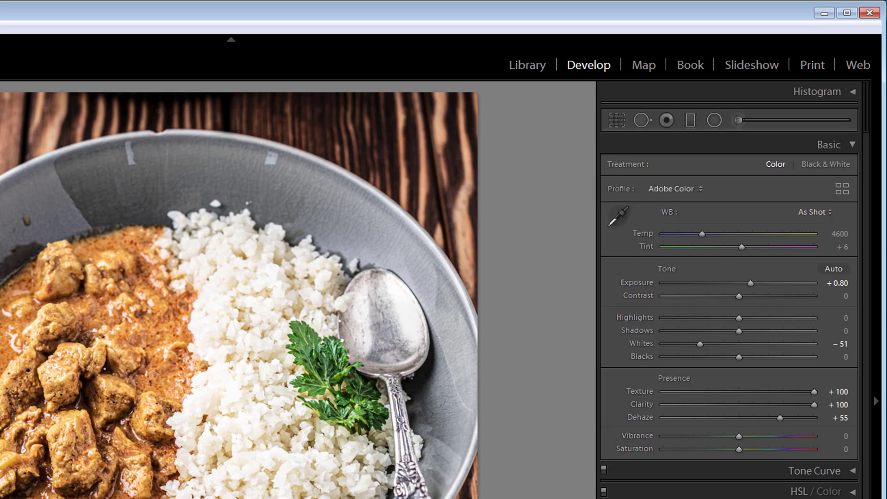
{"action": "key", "text": "ctrl+y"}
{"action": "key", "text": "ctrl+y"}
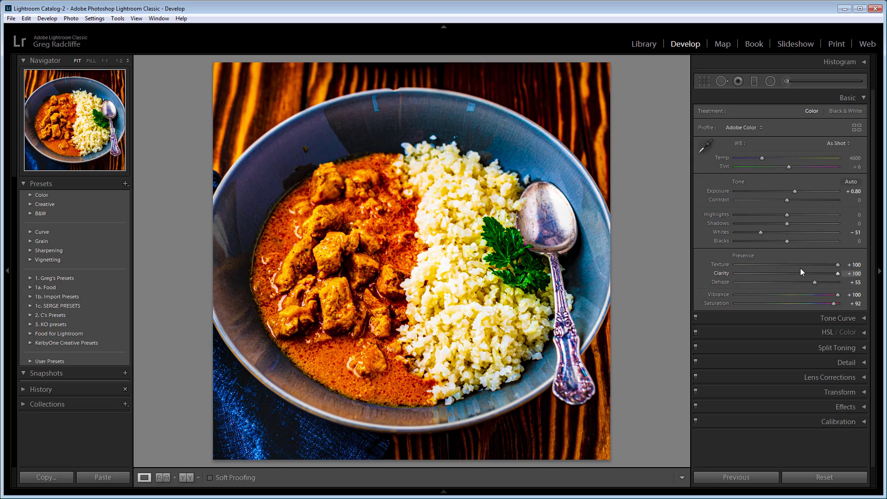
{"action": "double_click", "coordinate": [745, 256]}
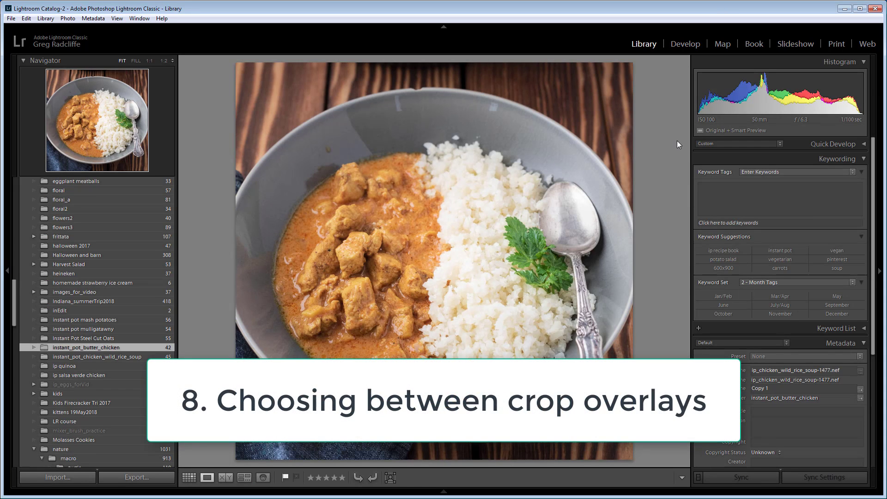
- Start the Crop tool on the photo in Develop and cycle through the crop overlays, ending on the golden spiral
{"action": "left_click", "coordinate": [685, 43]}
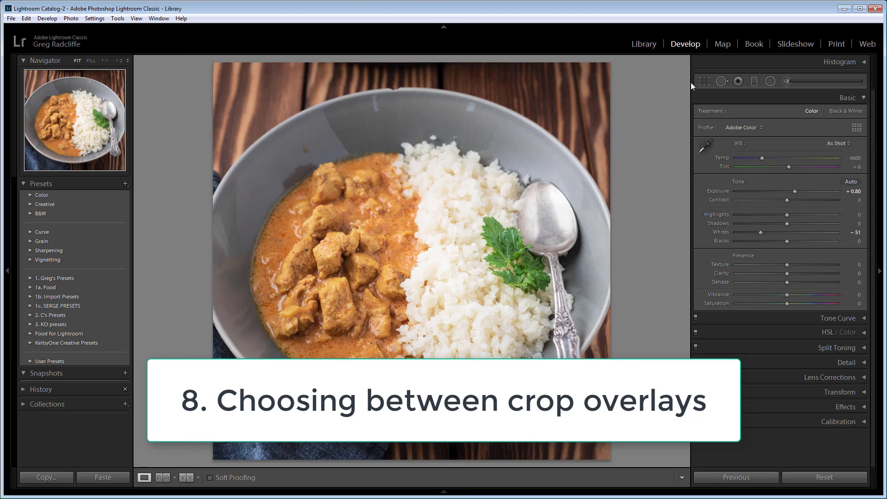
{"action": "left_click", "coordinate": [702, 83]}
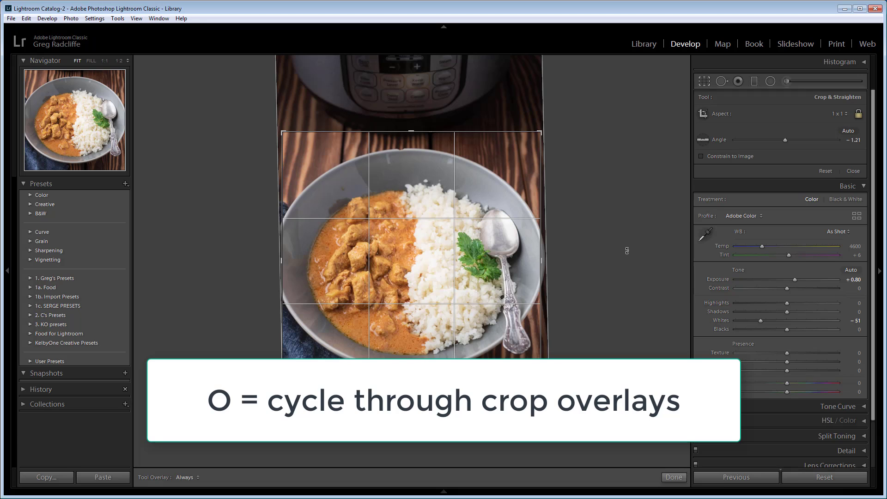
{"action": "key", "text": "o"}
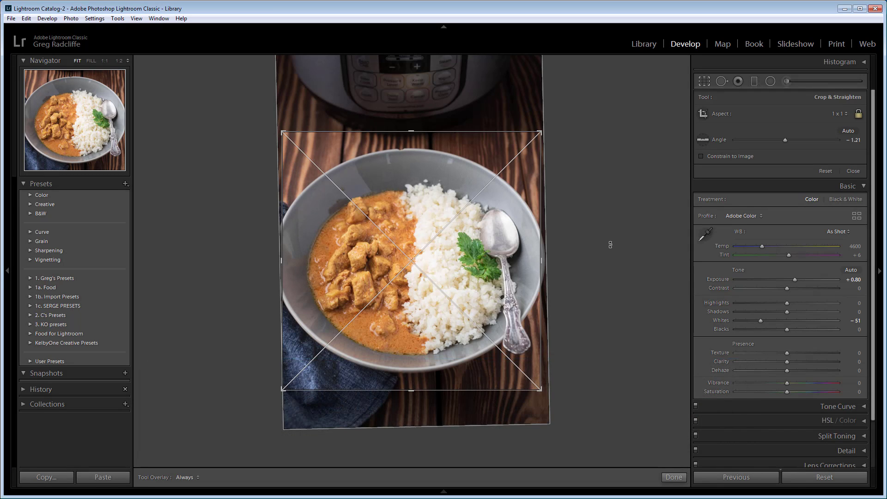
{"action": "key", "text": "o"}
{"action": "key", "text": "o"}
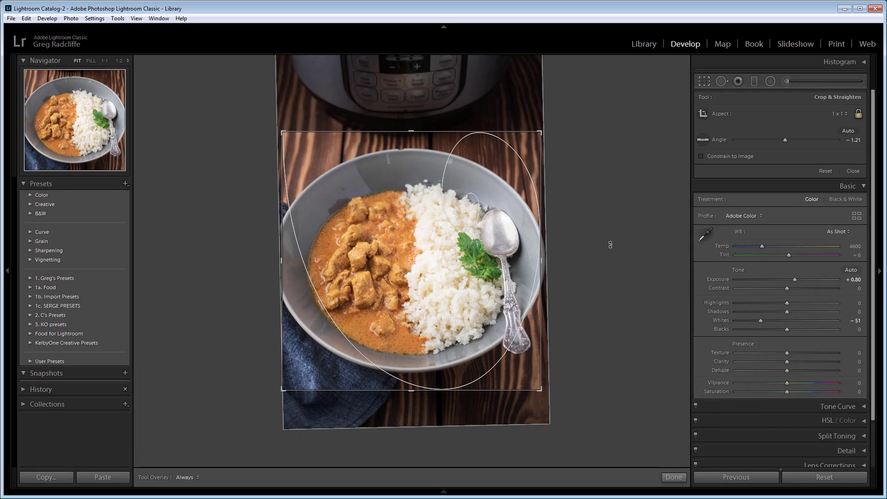
{"action": "key", "text": "o"}
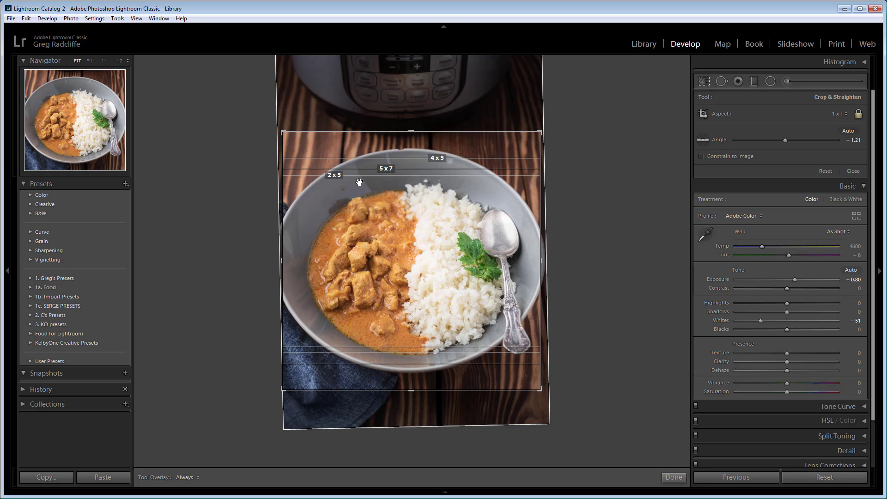
{"action": "key", "text": "o"}
{"action": "key", "text": "o"}
{"action": "key", "text": "o"}
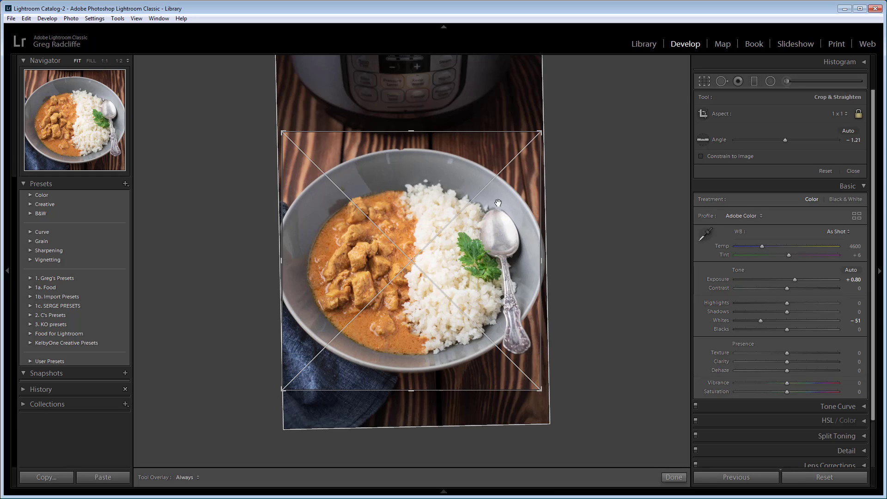
{"action": "key", "text": "o"}
{"action": "key", "text": "o"}
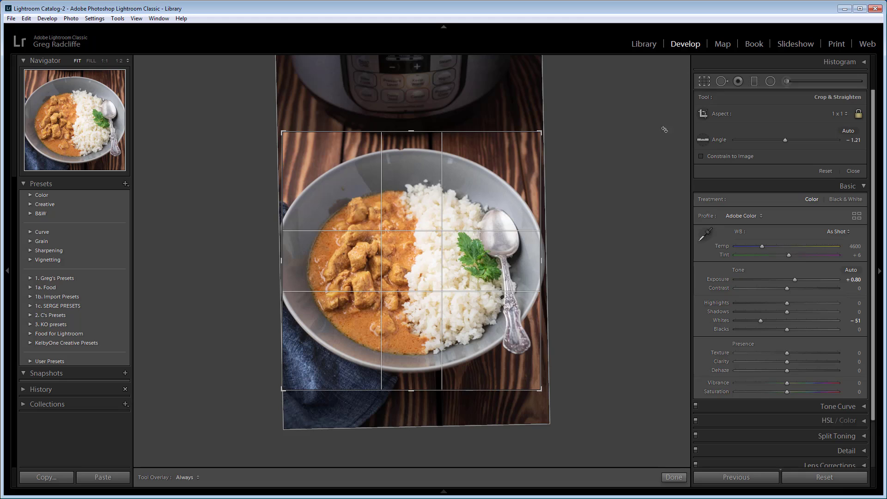
{"action": "key", "text": "o"}
{"action": "key", "text": "o"}
{"action": "key", "text": "o"}
{"action": "key", "text": "o"}
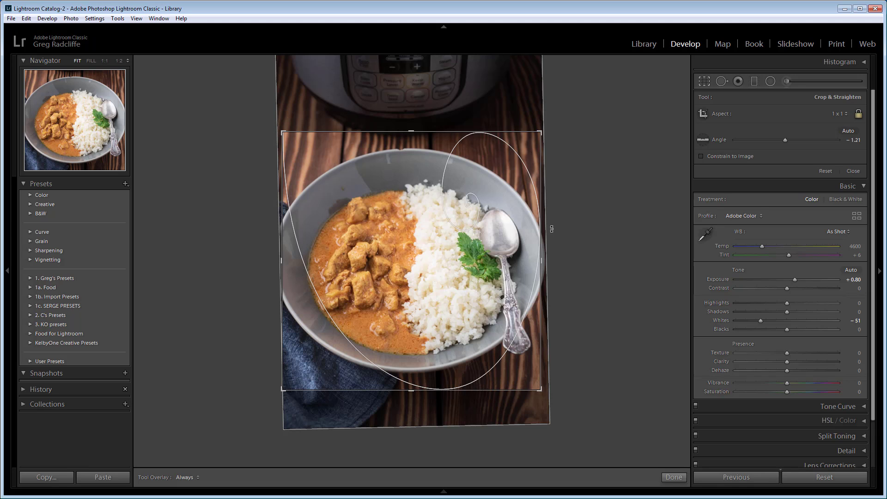
- Activate the Adjustment Brush and turn off its Auto Mask option
{"action": "key", "text": "k"}
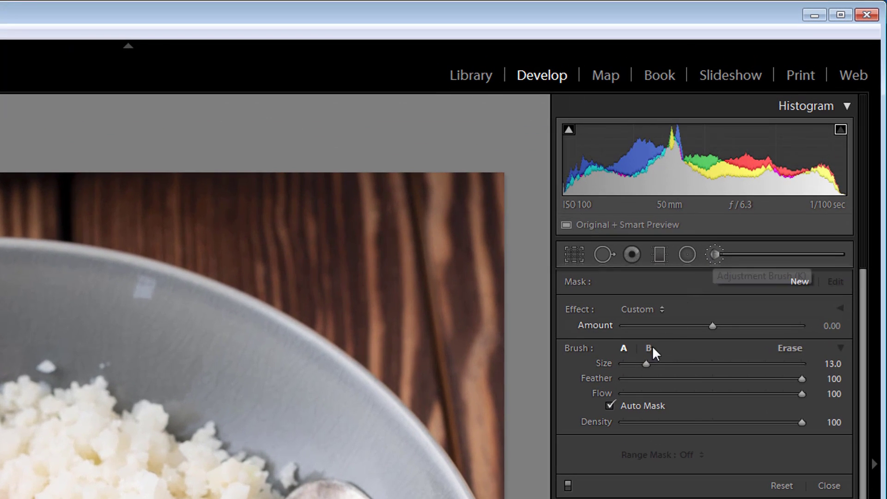
{"action": "left_click", "coordinate": [610, 406]}
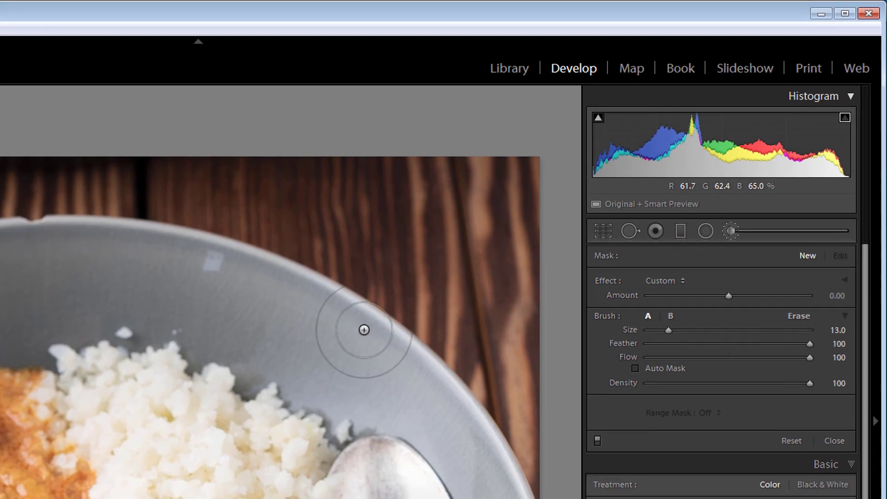
- Enlarge the brush to 16.0, paint a stroke across the bowl's rim without Auto Mask, and undo the stroke
{"action": "scroll", "coordinate": [208, 359], "scroll_direction": "up", "scroll_amount": 1}
{"action": "scroll", "coordinate": [490, 199], "scroll_direction": "up", "scroll_amount": 2}
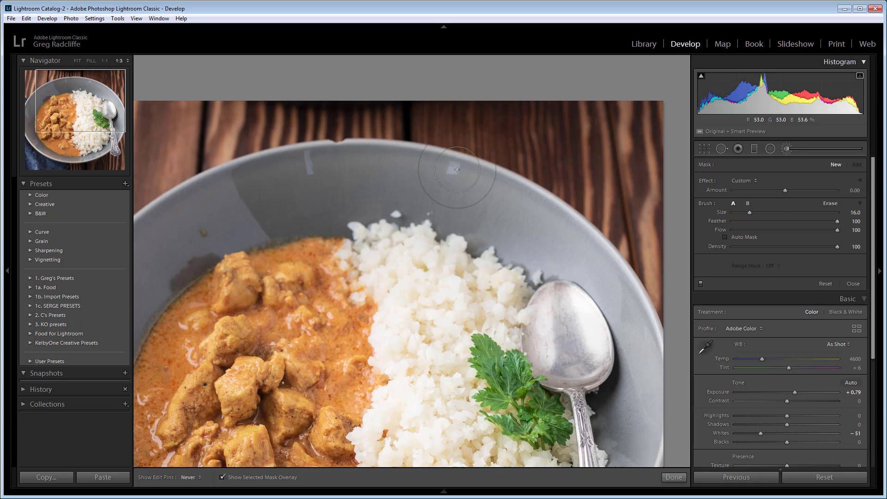
{"action": "mouse_move", "coordinate": [457, 169]}
{"action": "left_mouse_down"}
{"action": "mouse_move", "coordinate": [551, 203]}
{"action": "mouse_move", "coordinate": [536, 191]}
{"action": "left_mouse_up"}
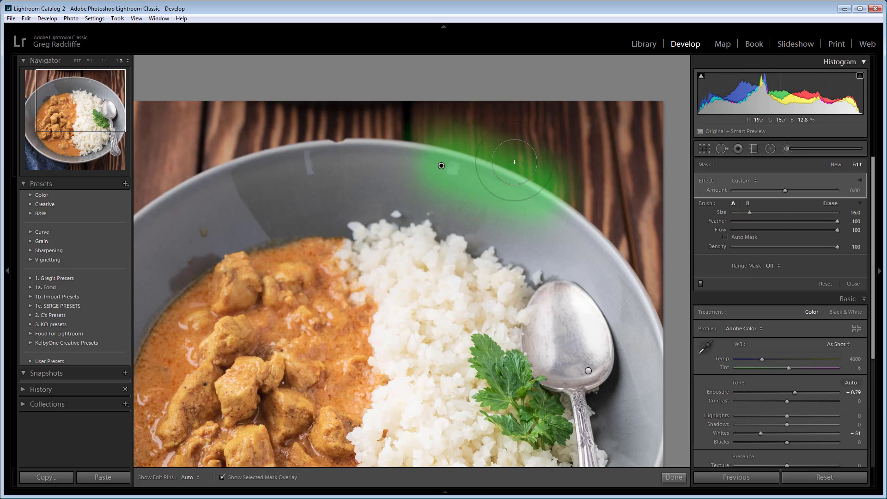
{"action": "key", "text": "ctrl+z"}
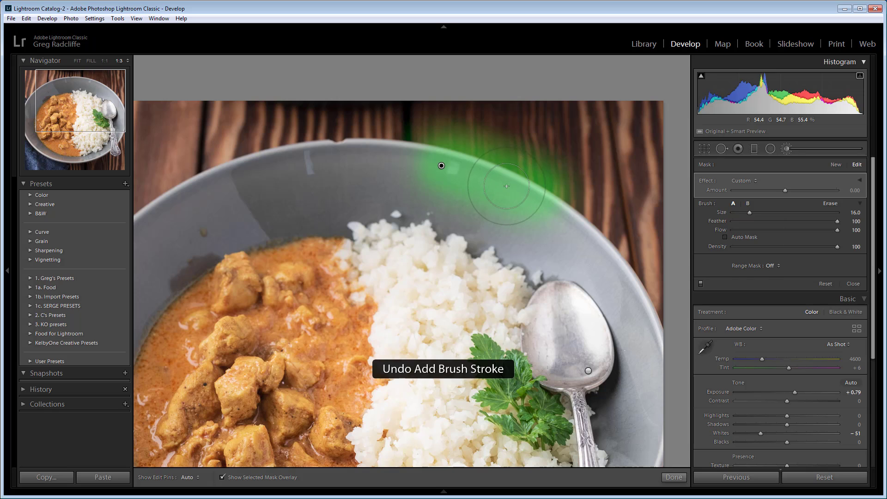
{"action": "key", "text": "ctrl+z"}
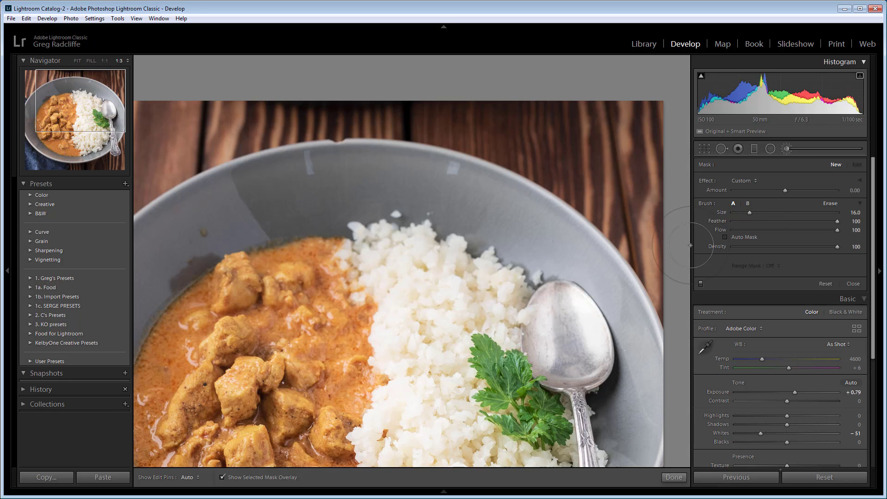
- Turn on Auto Mask, paint a test mask along the inside of the bowl's rim, and delete that mask
{"action": "left_click", "coordinate": [724, 237]}
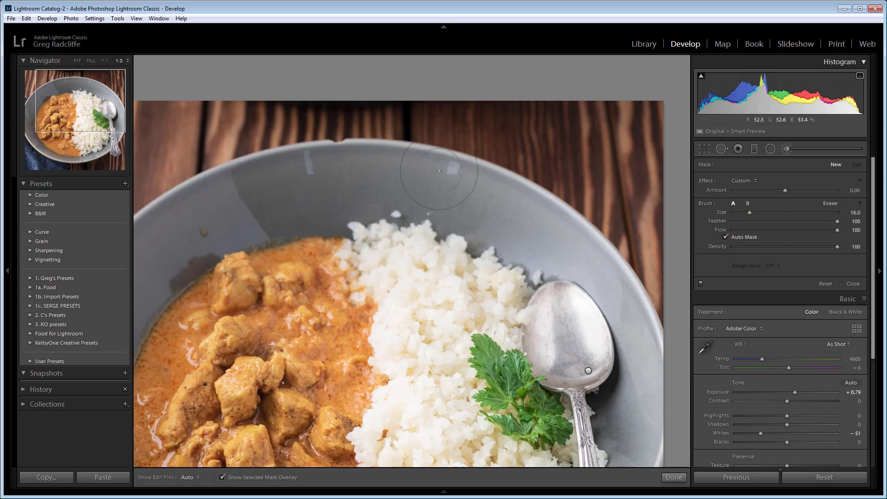
{"action": "key", "text": "h"}
{"action": "mouse_move", "coordinate": [454, 172]}
{"action": "left_mouse_down"}
{"action": "mouse_move", "coordinate": [523, 194]}
{"action": "mouse_move", "coordinate": [575, 228]}
{"action": "mouse_move", "coordinate": [490, 199]}
{"action": "mouse_move", "coordinate": [429, 155]}
{"action": "mouse_move", "coordinate": [477, 167]}
{"action": "mouse_move", "coordinate": [460, 178]}
{"action": "left_mouse_up"}
{"action": "key", "text": "h"}
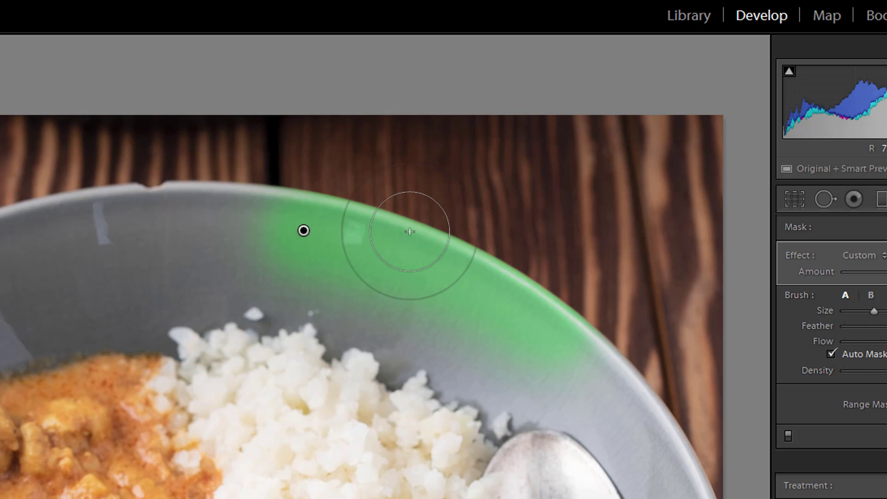
{"action": "key", "text": "Delete"}
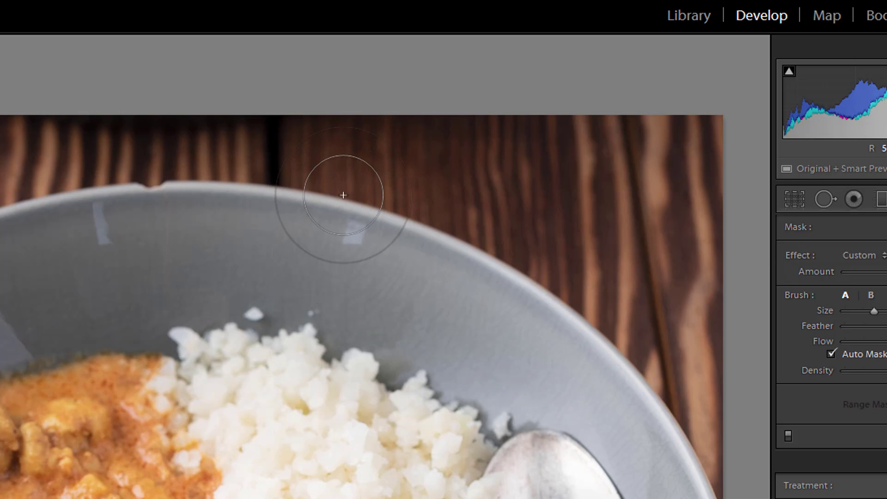
- Paint the mask over the wood and bowl's rim with Auto Mask on, and over the rice and parsley with it off
{"action": "mouse_move", "coordinate": [343, 186]}
{"action": "left_mouse_down"}
{"action": "mouse_move", "coordinate": [449, 223]}
{"action": "mouse_move", "coordinate": [484, 266]}
{"action": "mouse_move", "coordinate": [503, 268]}
{"action": "mouse_move", "coordinate": [535, 320]}
{"action": "mouse_move", "coordinate": [566, 331]}
{"action": "mouse_move", "coordinate": [587, 356]}
{"action": "left_mouse_up"}
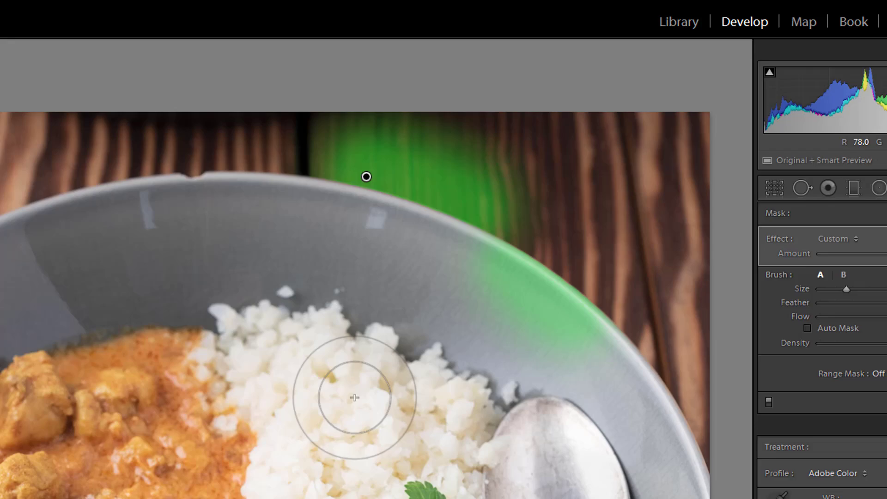
{"action": "left_click_drag", "start_coordinate": [328, 426], "coordinate": [354, 497]}
{"action": "mouse_move", "coordinate": [453, 318]}
{"action": "left_mouse_down"}
{"action": "mouse_move", "coordinate": [492, 395]}
{"action": "mouse_move", "coordinate": [440, 317]}
{"action": "mouse_move", "coordinate": [445, 295]}
{"action": "mouse_move", "coordinate": [517, 399]}
{"action": "mouse_move", "coordinate": [490, 369]}
{"action": "mouse_move", "coordinate": [489, 376]}
{"action": "mouse_move", "coordinate": [476, 362]}
{"action": "mouse_move", "coordinate": [472, 369]}
{"action": "mouse_move", "coordinate": [458, 364]}
{"action": "mouse_move", "coordinate": [437, 336]}
{"action": "left_mouse_up"}
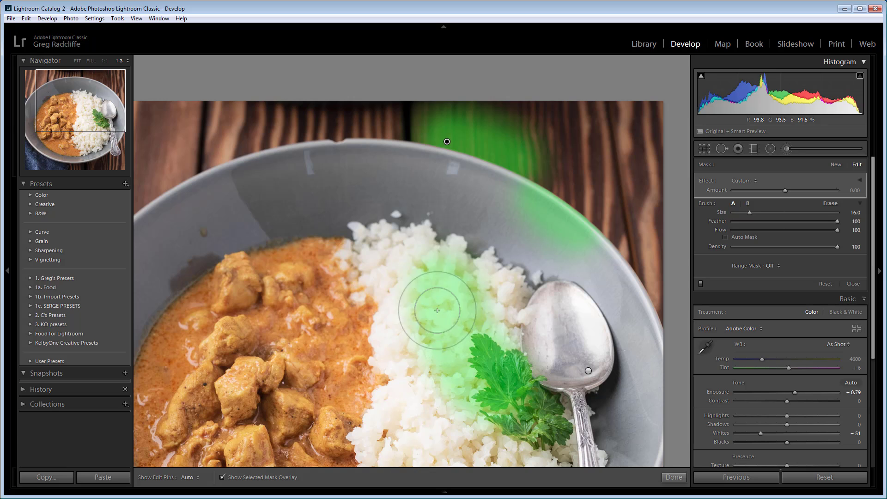
{"action": "mouse_move", "coordinate": [440, 366]}
{"action": "left_mouse_down"}
{"action": "mouse_move", "coordinate": [446, 327]}
{"action": "mouse_move", "coordinate": [451, 371]}
{"action": "mouse_move", "coordinate": [439, 342]}
{"action": "mouse_move", "coordinate": [467, 375]}
{"action": "mouse_move", "coordinate": [480, 360]}
{"action": "left_mouse_up"}
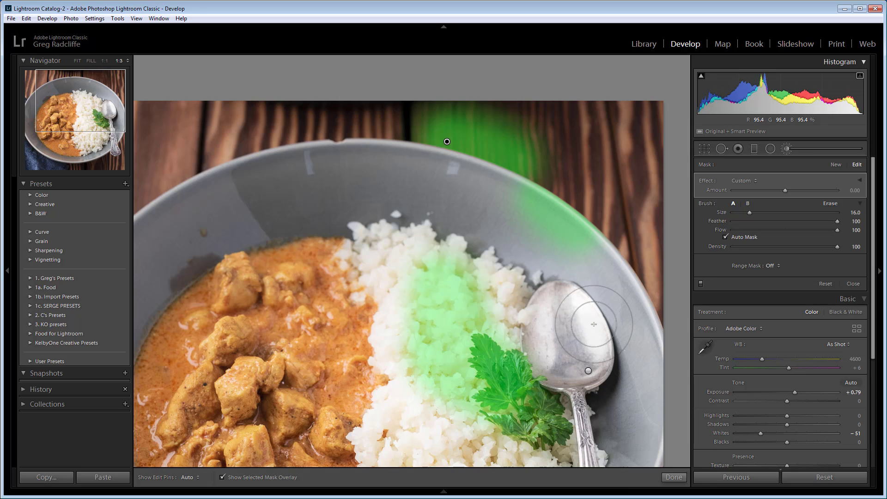
- With Auto Mask back on, paint over the spoon, the bowl's rim and the wood, and toggle the edit pins' visibility
{"action": "mouse_move", "coordinate": [589, 321]}
{"action": "left_mouse_down"}
{"action": "mouse_move", "coordinate": [578, 299]}
{"action": "mouse_move", "coordinate": [597, 339]}
{"action": "mouse_move", "coordinate": [571, 302]}
{"action": "left_mouse_up"}
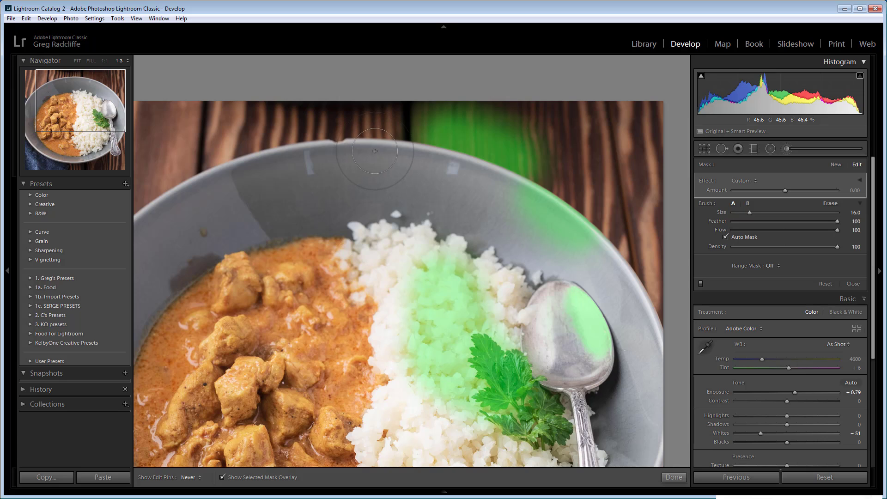
{"action": "mouse_move", "coordinate": [375, 150]}
{"action": "left_mouse_down"}
{"action": "mouse_move", "coordinate": [317, 151]}
{"action": "mouse_move", "coordinate": [281, 140]}
{"action": "left_mouse_up"}
{"action": "key", "text": "h"}
{"action": "key", "text": "h"}
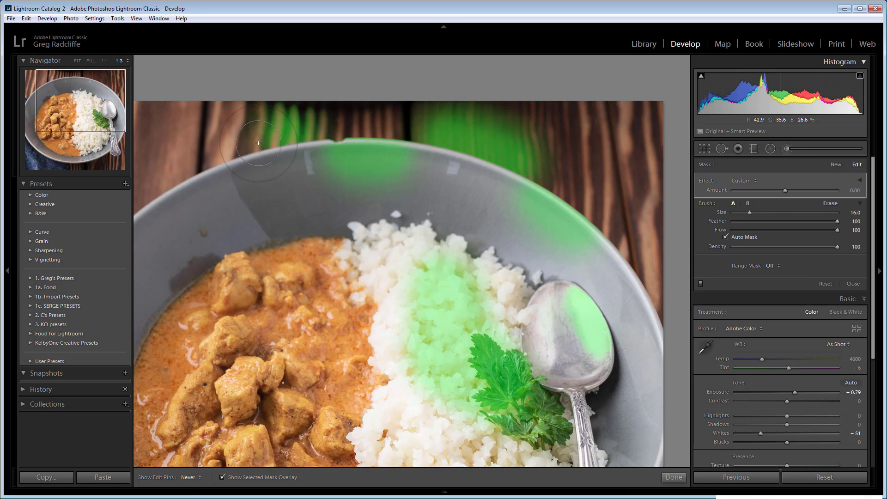
{"action": "key", "text": "h"}
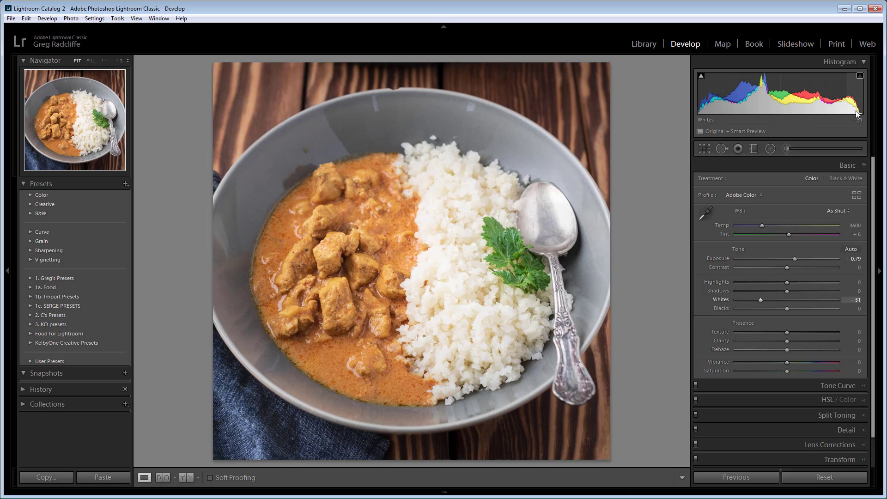
- Set the photo's Exposure to +1.02 while previewing the highlight clipping
{"action": "mouse_move", "coordinate": [701, 82]}
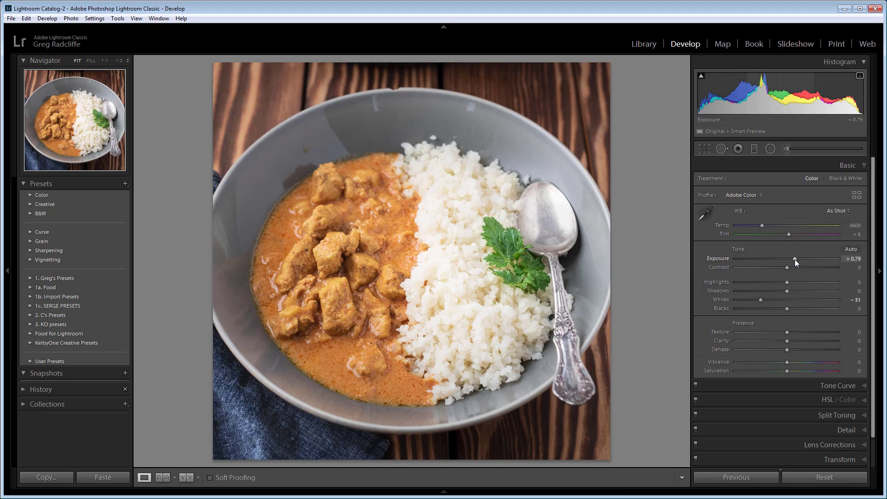
{"action": "left_click_drag", "start_coordinate": [794, 259], "coordinate": [813, 260]}
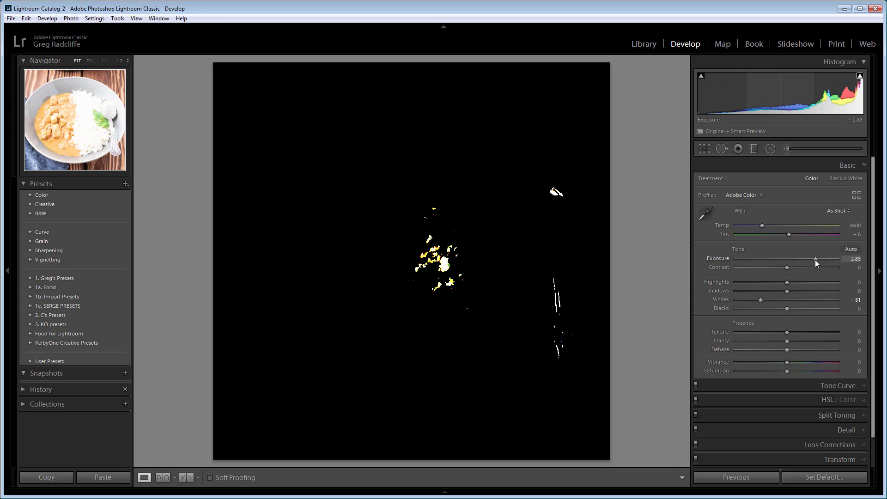
{"action": "left_click_drag", "start_coordinate": [814, 260], "coordinate": [800, 260]}
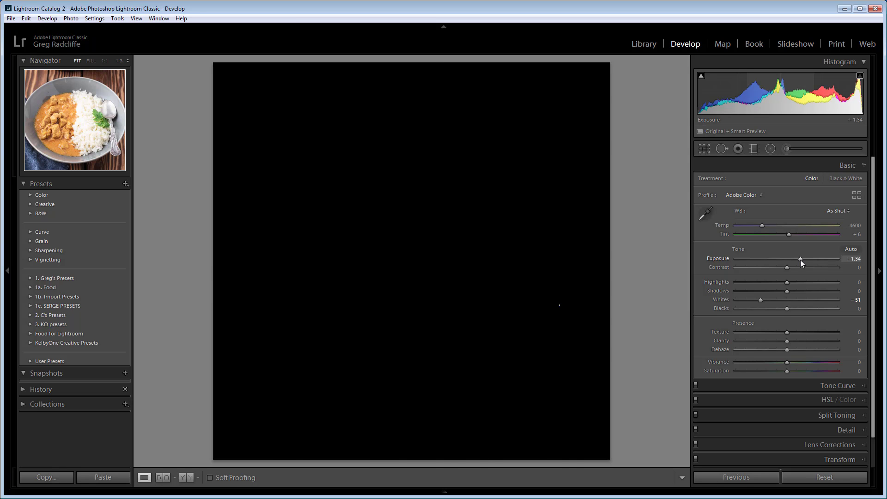
{"action": "left_click_drag", "start_coordinate": [800, 259], "coordinate": [800, 259]}
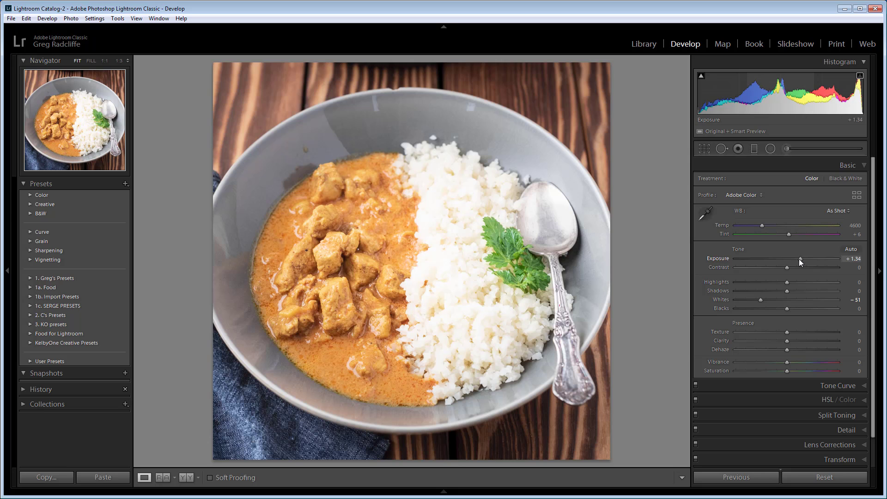
{"action": "left_click_drag", "start_coordinate": [799, 258], "coordinate": [798, 257]}
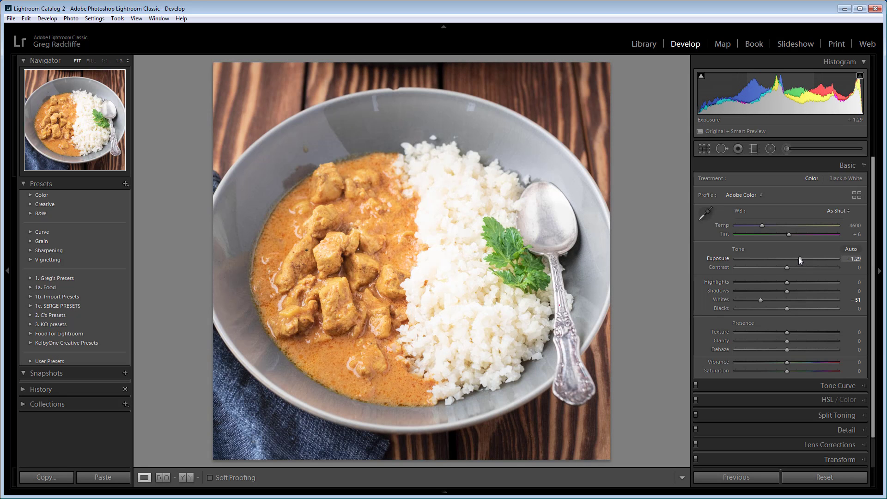
{"action": "key", "text": "alt"}
{"action": "left_click_drag", "start_coordinate": [801, 258], "coordinate": [805, 260]}
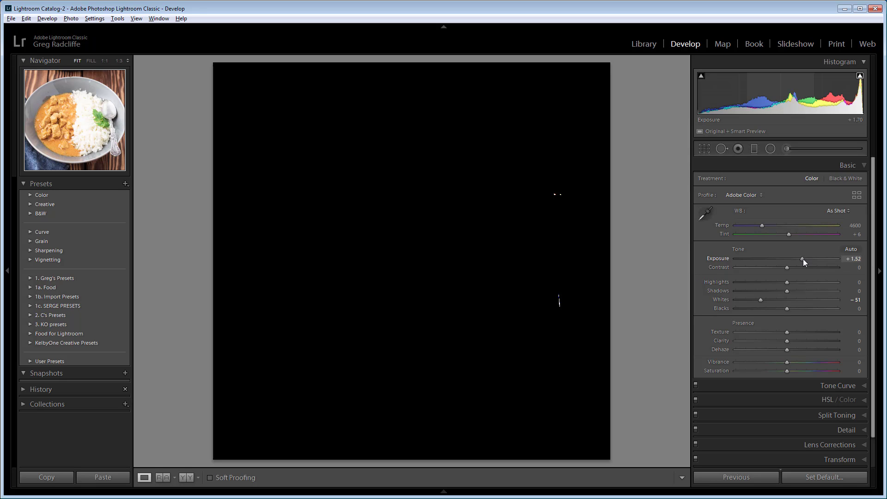
{"action": "left_click_drag", "start_coordinate": [803, 259], "coordinate": [797, 253]}
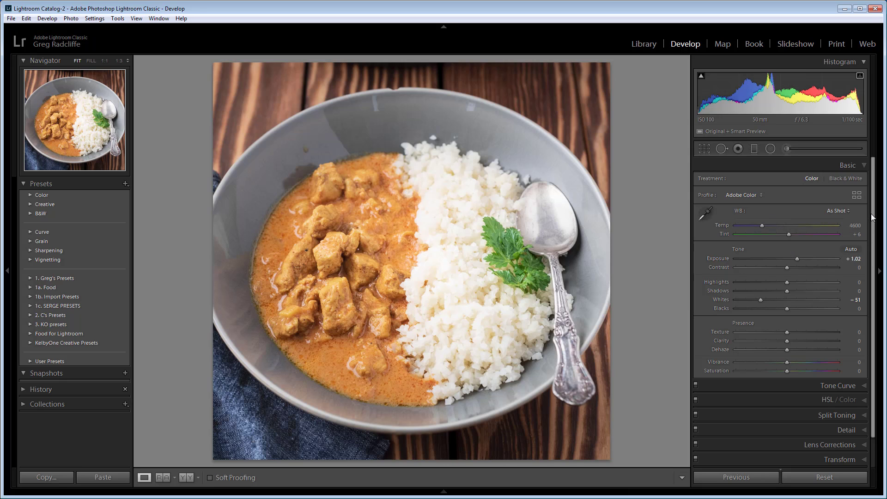
- Set the sharpening Masking to 84 in the Detail settings while previewing the black-and-white edge mask
{"action": "scroll", "coordinate": [872, 224], "scroll_direction": "down", "scroll_amount": 1}
{"action": "scroll", "coordinate": [873, 226], "scroll_direction": "down", "scroll_amount": 3}
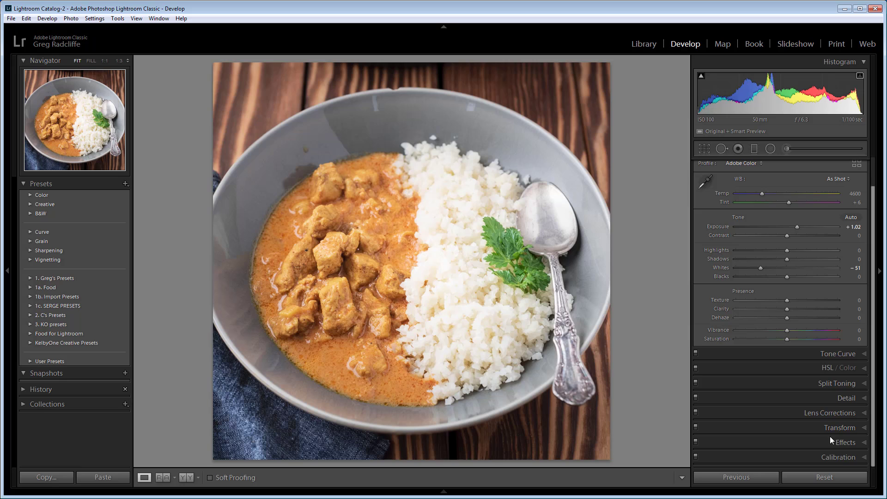
{"action": "left_click", "coordinate": [854, 399]}
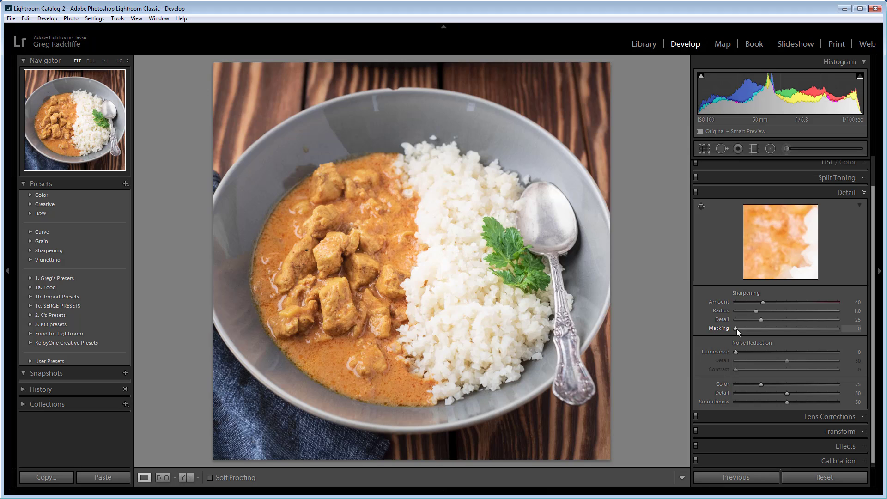
{"action": "key", "text": "alt"}
{"action": "left_click_drag", "start_coordinate": [734, 329], "coordinate": [759, 327]}
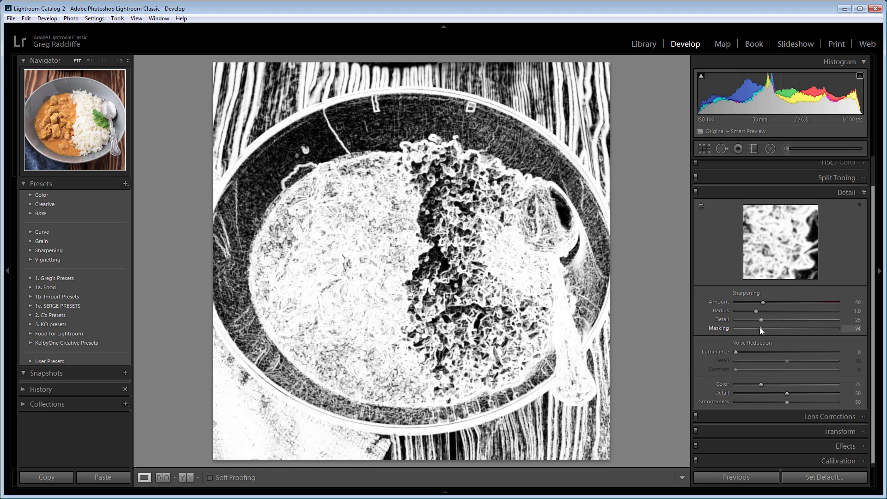
{"action": "left_click_drag", "start_coordinate": [759, 327], "coordinate": [759, 327]}
{"action": "left_click_drag", "start_coordinate": [764, 327], "coordinate": [805, 331]}
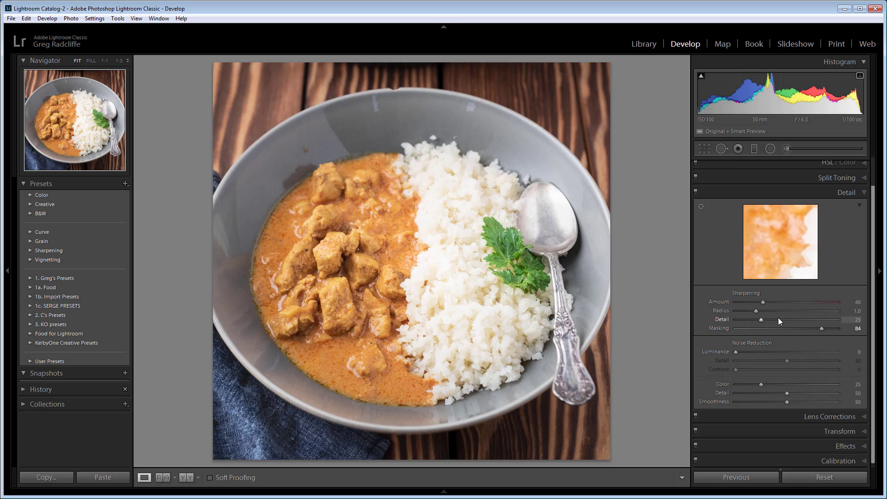
- Set the sharpening Amount to 115 and preview the sharpening mask
{"action": "left_click_drag", "start_coordinate": [764, 302], "coordinate": [813, 308]}
{"action": "key", "text": "alt"}
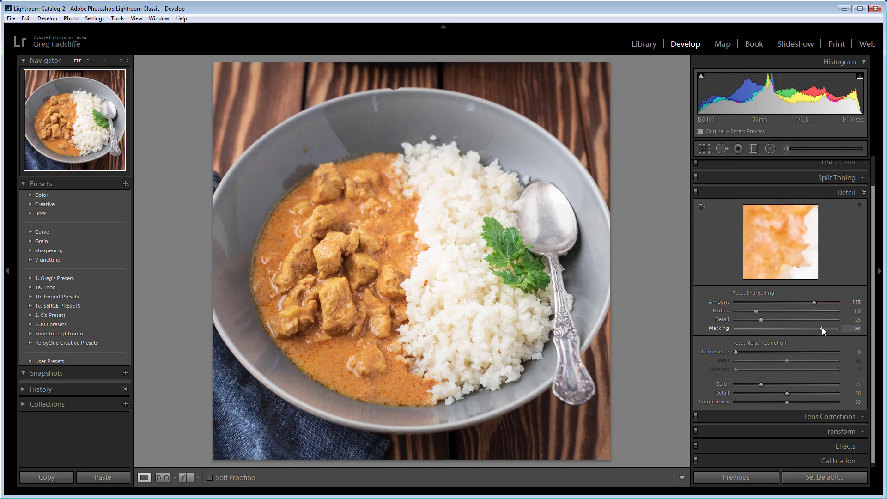
{"action": "left_click", "coordinate": [821, 328], "text": "alt"}
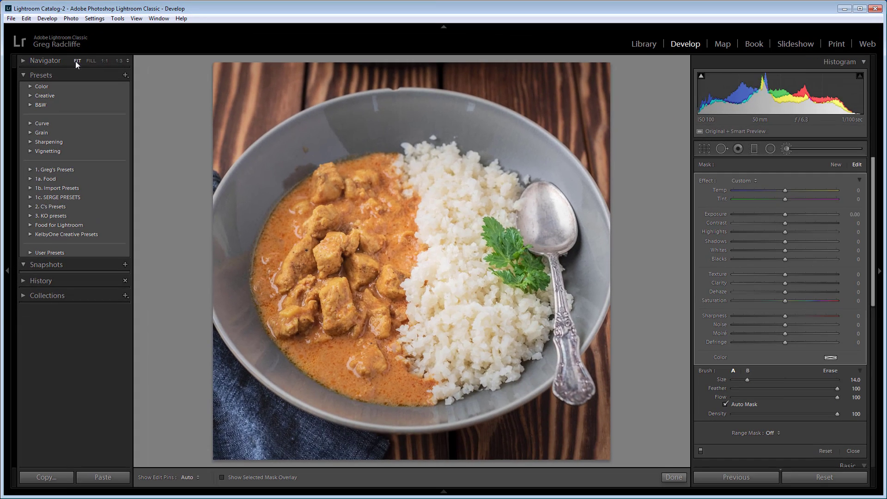
- Compare the photo at the Fill, 1:1 and 2:1 zoom levels and return to Fit
{"action": "left_click", "coordinate": [91, 61]}
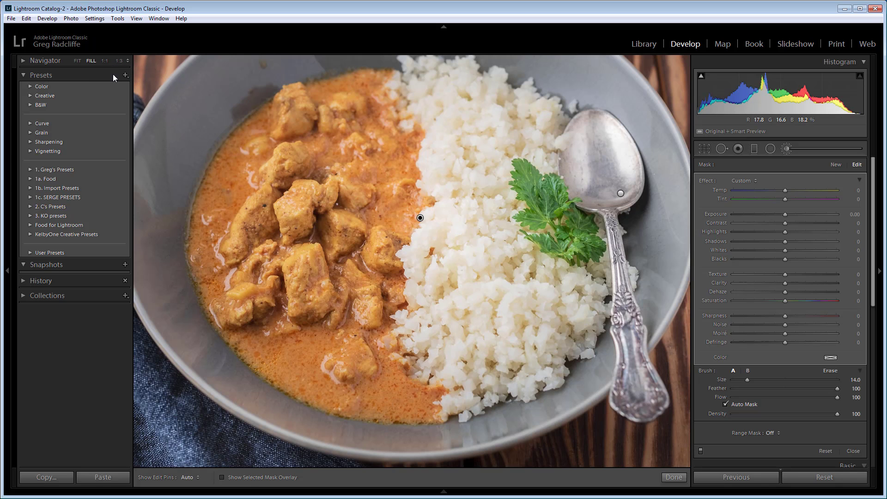
{"action": "left_click", "coordinate": [105, 61]}
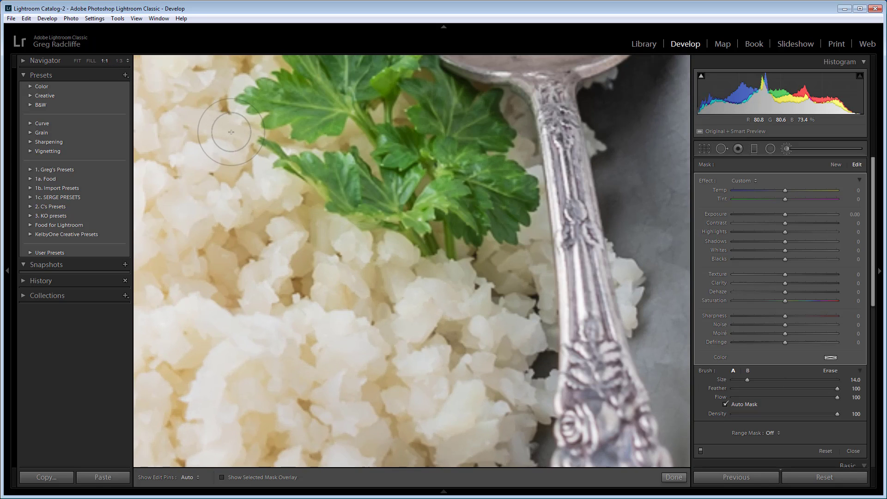
{"action": "left_click", "coordinate": [128, 60]}
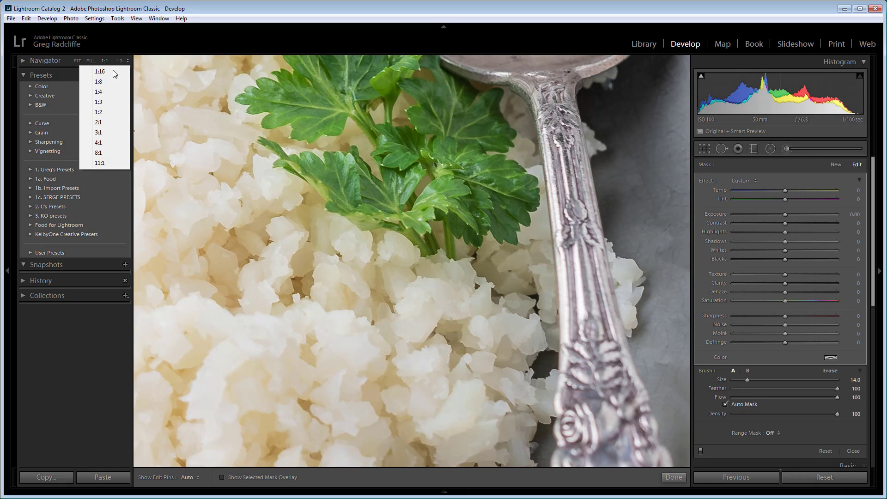
{"action": "left_click", "coordinate": [98, 123]}
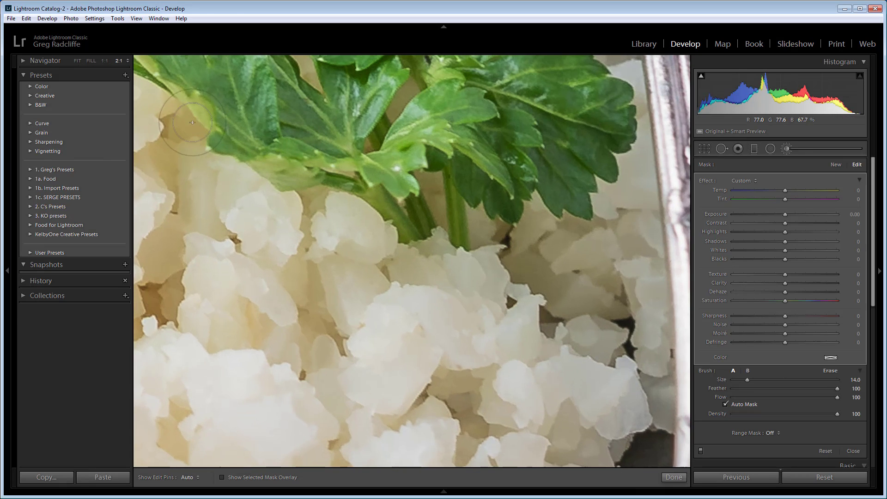
{"action": "left_click", "coordinate": [128, 61]}
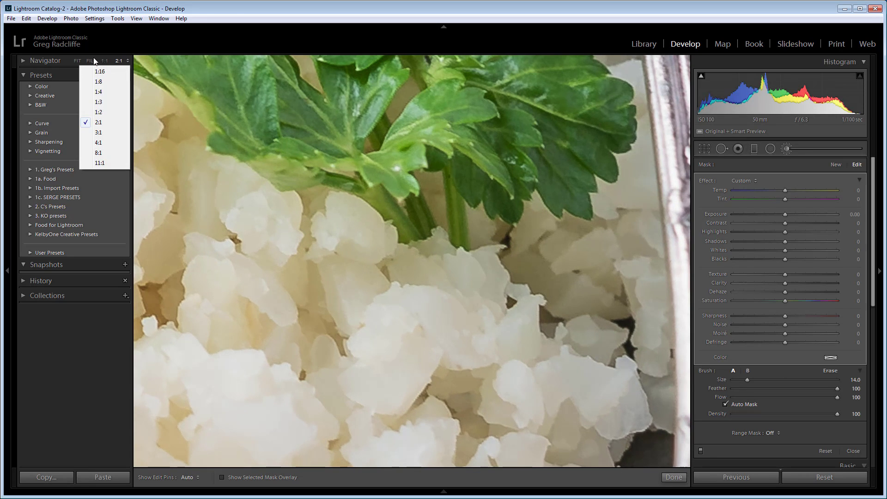
{"action": "left_click", "coordinate": [79, 60]}
{"action": "left_click", "coordinate": [79, 60]}
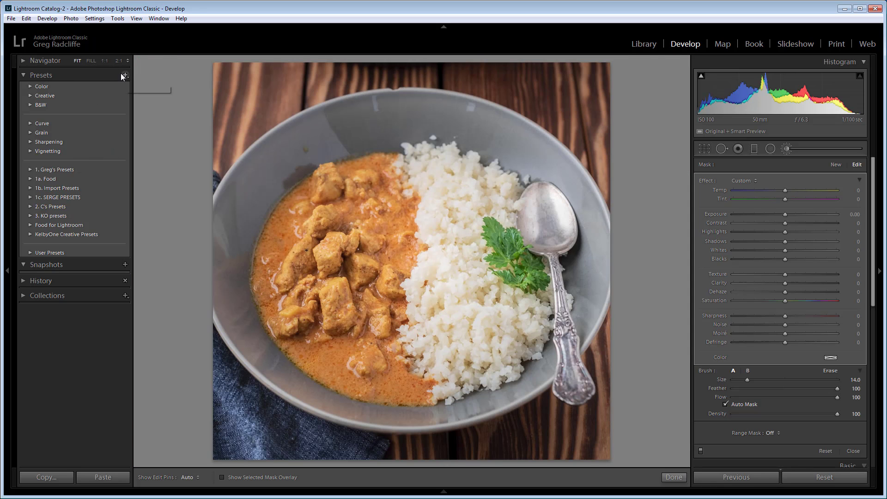
- Paint over the spoon's handle using the Adjustment Brush with Texture 61 and brush size 11.0
{"action": "left_click", "coordinate": [105, 61]}
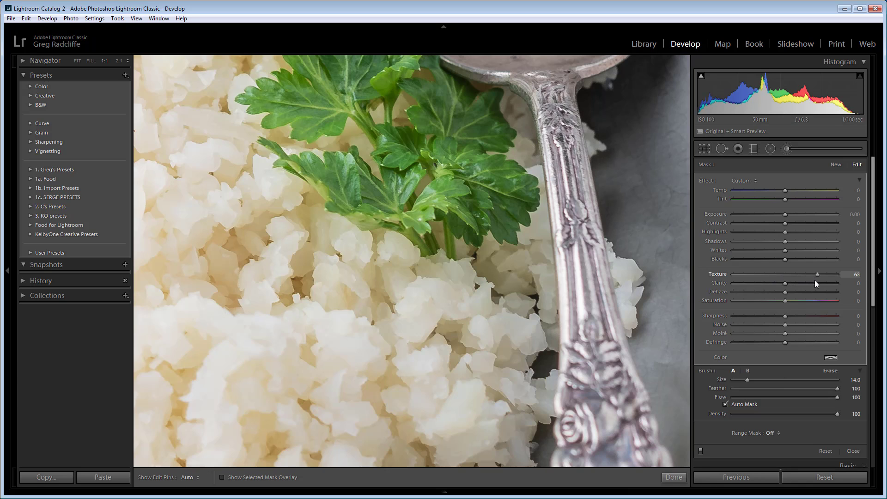
{"action": "left_click_drag", "start_coordinate": [814, 280], "coordinate": [813, 280]}
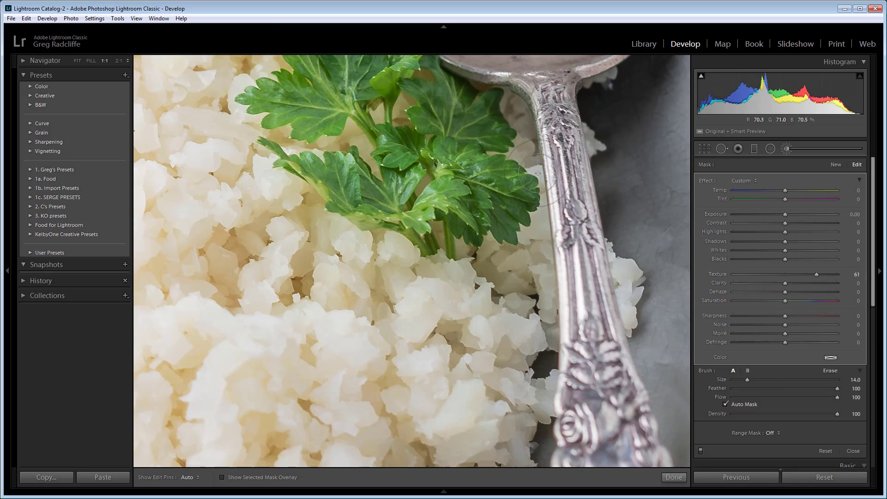
{"action": "key", "text": "bracketleft"}
{"action": "key", "text": "bracketleft"}
{"action": "key", "text": "bracketleft"}
{"action": "mouse_move", "coordinate": [562, 161]}
{"action": "left_mouse_down"}
{"action": "mouse_move", "coordinate": [566, 200]}
{"action": "mouse_move", "coordinate": [564, 153]}
{"action": "mouse_move", "coordinate": [573, 181]}
{"action": "mouse_move", "coordinate": [564, 126]}
{"action": "mouse_move", "coordinate": [570, 187]}
{"action": "mouse_move", "coordinate": [561, 127]}
{"action": "mouse_move", "coordinate": [563, 169]}
{"action": "mouse_move", "coordinate": [559, 113]}
{"action": "mouse_move", "coordinate": [566, 171]}
{"action": "mouse_move", "coordinate": [559, 129]}
{"action": "left_mouse_up"}
{"action": "left_click_drag", "start_coordinate": [561, 159], "coordinate": [559, 160]}
{"action": "key", "text": "z"}
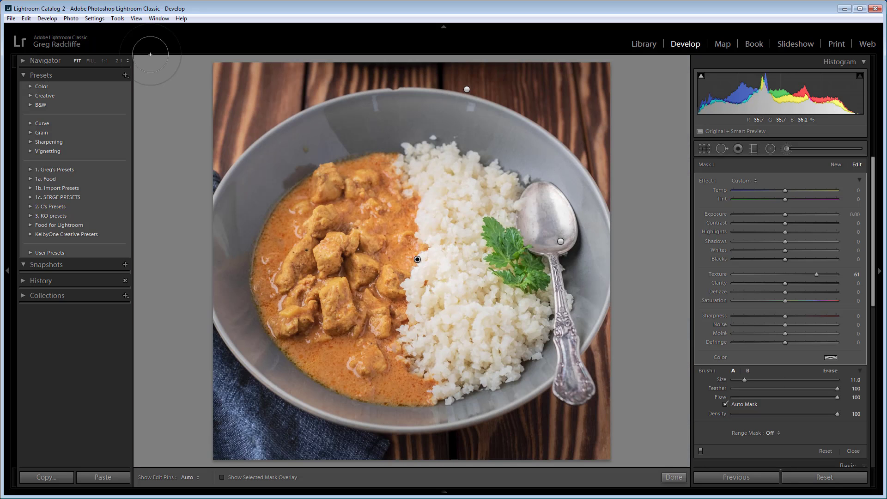
- Switch the photo repeatedly between Fit and 1:1 zoom to inspect the spoon's handle, ending at 1:1
{"action": "key", "text": "z"}
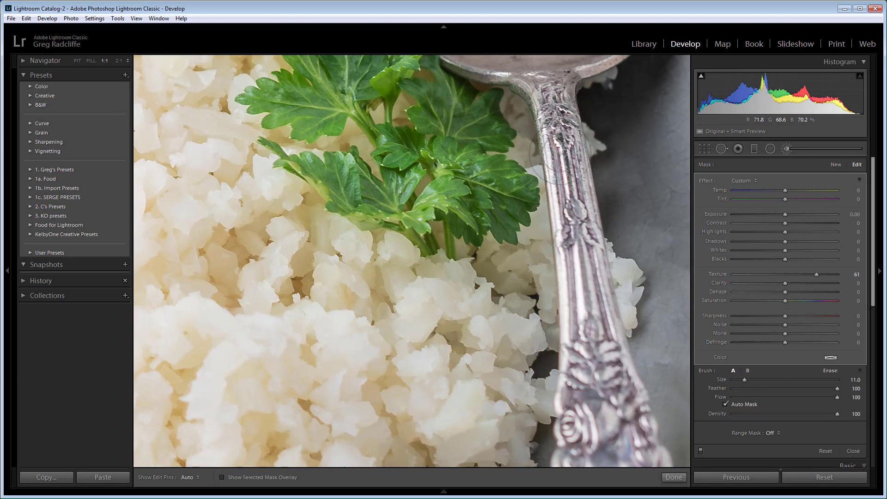
{"action": "key", "text": "z"}
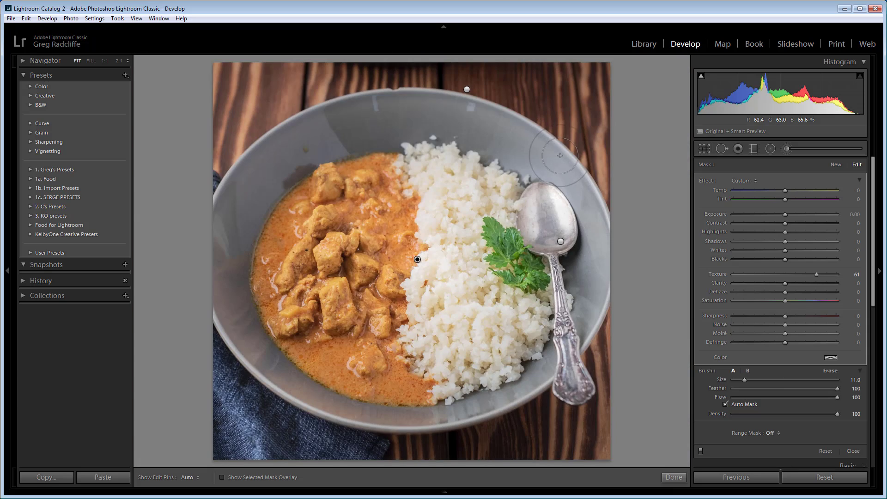
{"action": "key", "text": "z"}
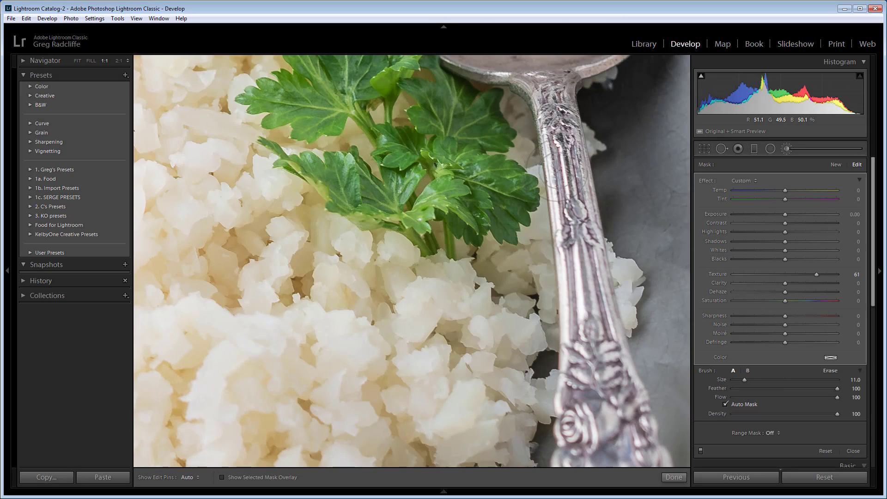
{"action": "key", "text": "z"}
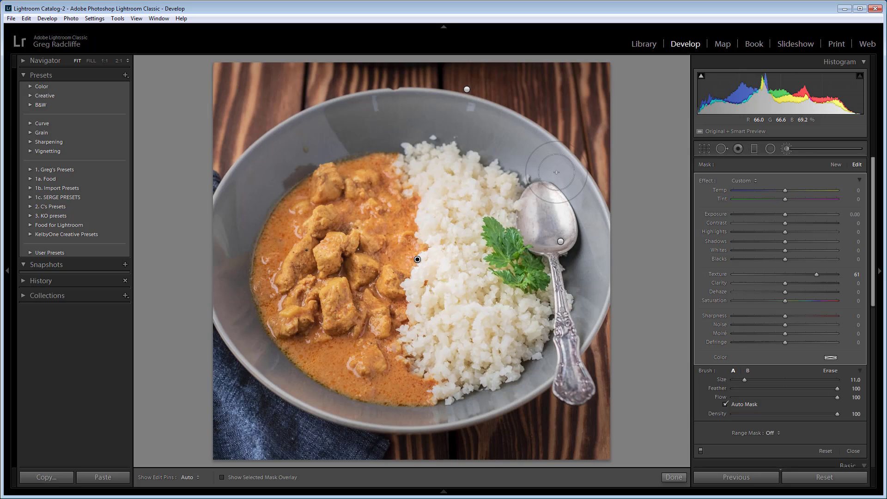
{"action": "key", "text": "z"}
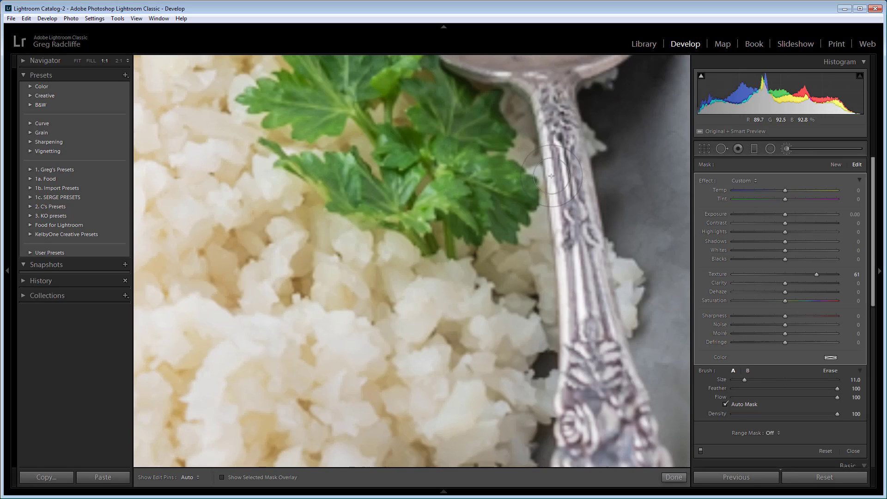
- Toggle the edit pins between Never and Auto, checking the spoon's handle at 1:1 and the whole photo at Fit
{"action": "key", "text": "h"}
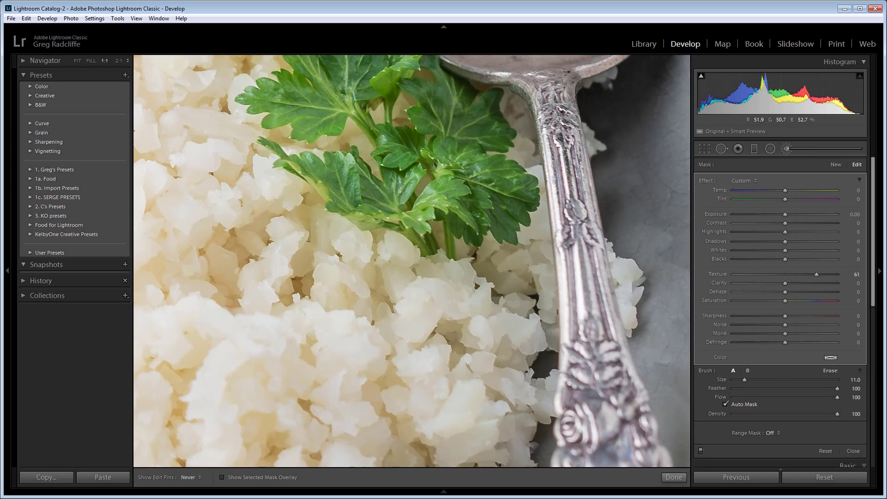
{"action": "key", "text": "h"}
{"action": "key", "text": "z"}
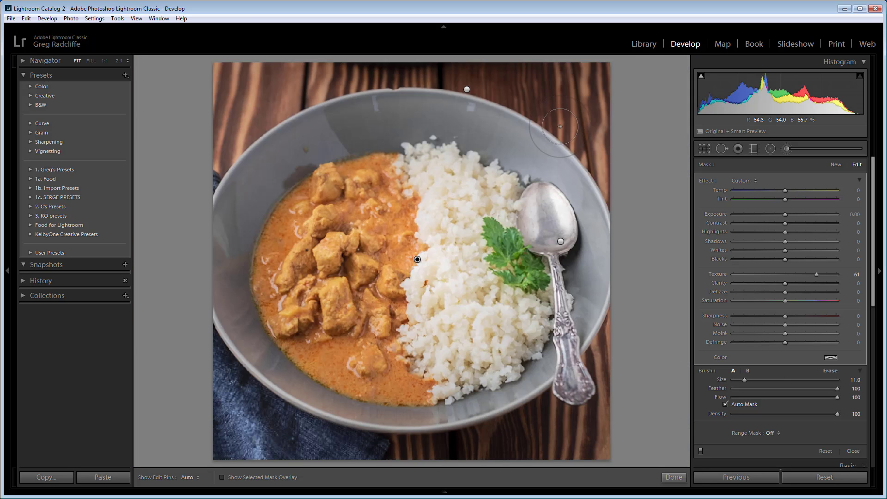
{"action": "key", "text": "z"}
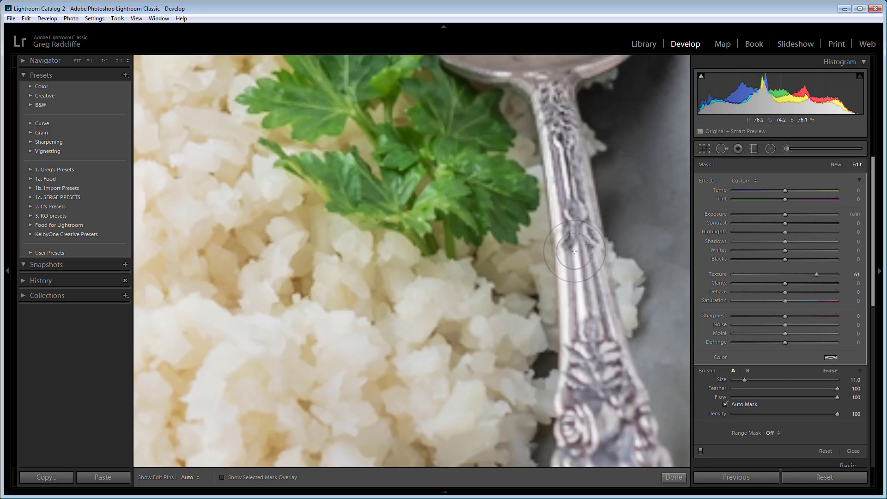
{"action": "key", "text": "h"}
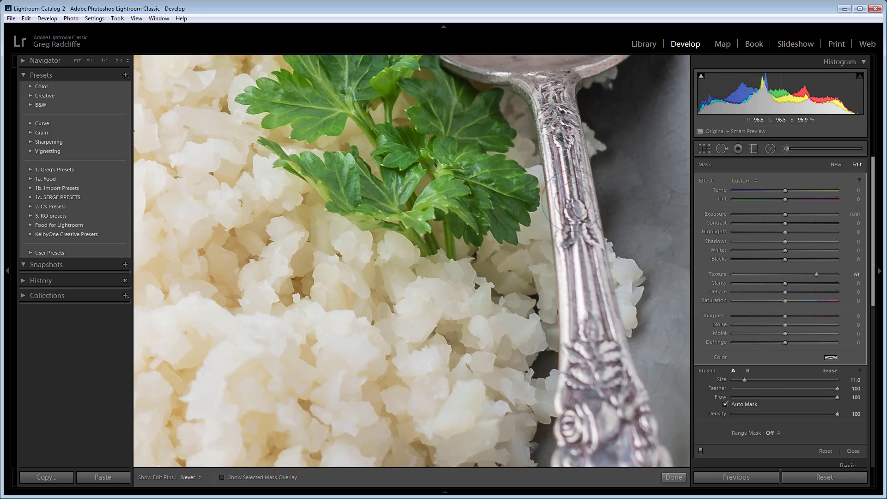
{"action": "key", "text": "h"}
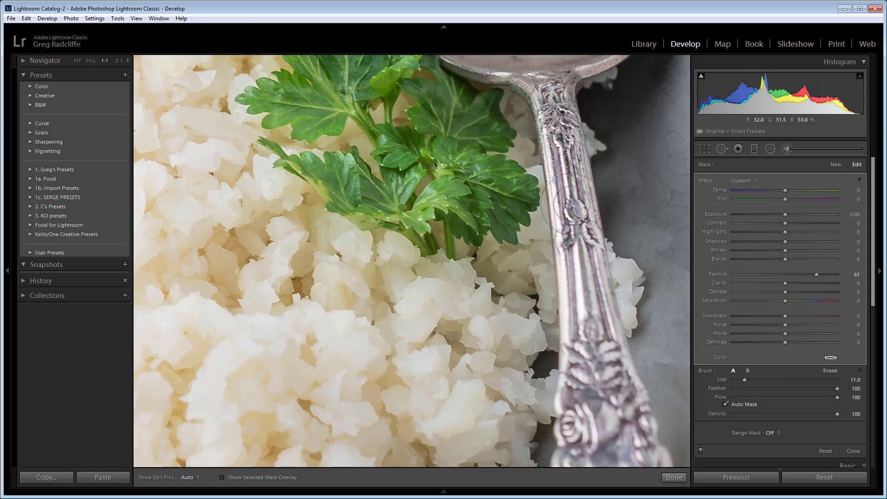
- Alternate between the whole photo and the temporary 1:1 close-up of the parsley and spoon's handle, finishing at Fit
{"action": "key", "text": "z"}
{"action": "key", "text": "z"}
{"action": "key", "text": "z"}
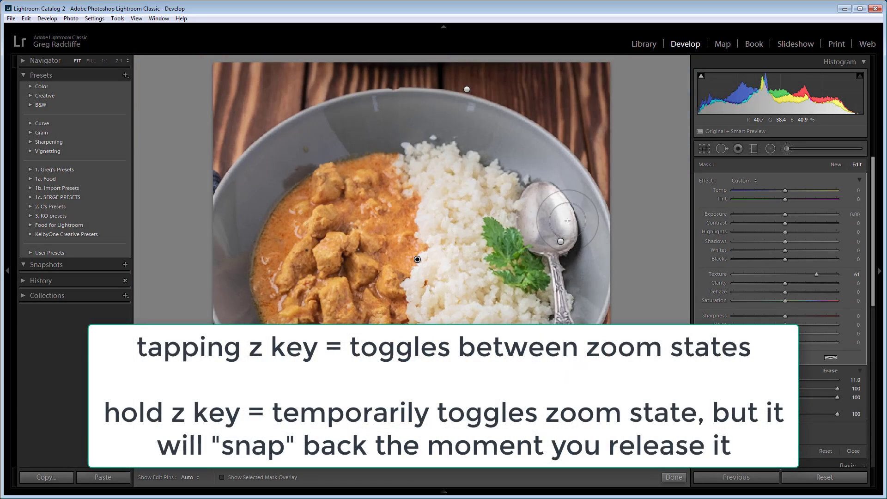
{"action": "key", "text": "z"}
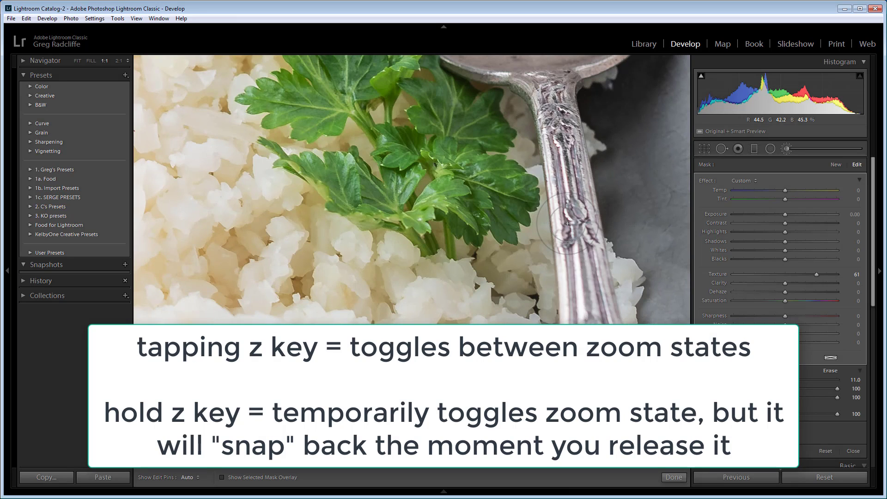
{"action": "key", "text": "z"}
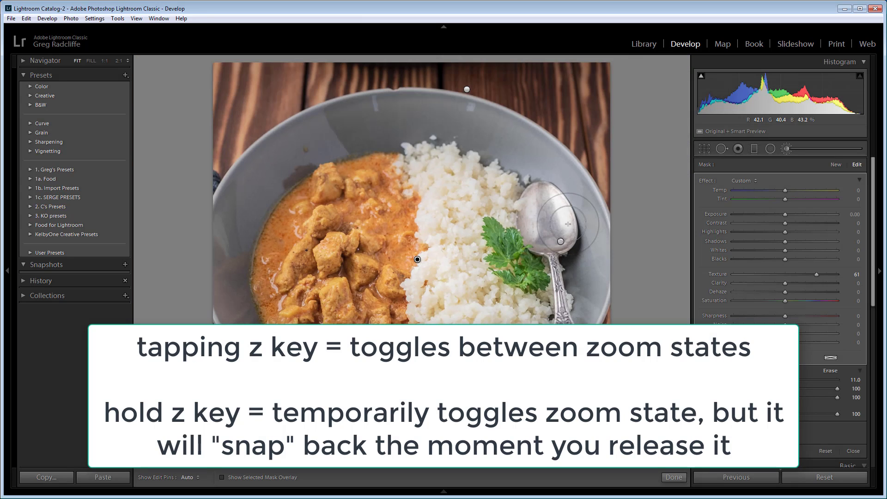
{"action": "key", "text": "z"}
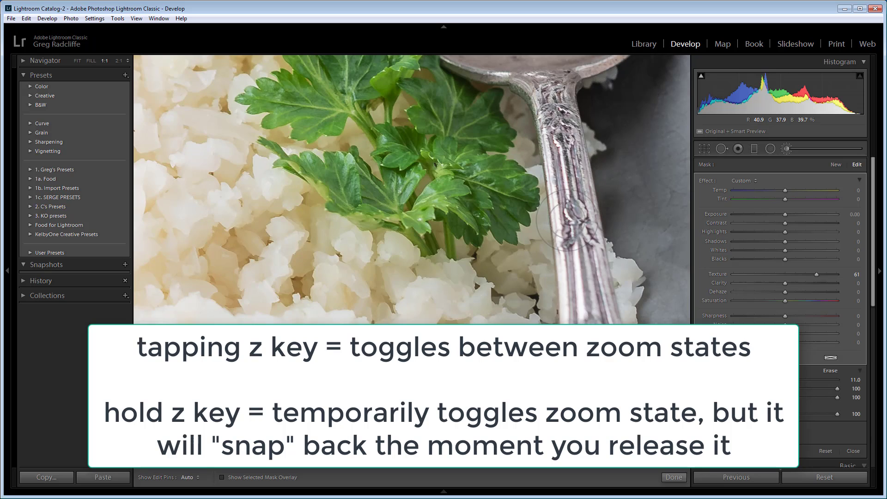
{"action": "key", "text": "z"}
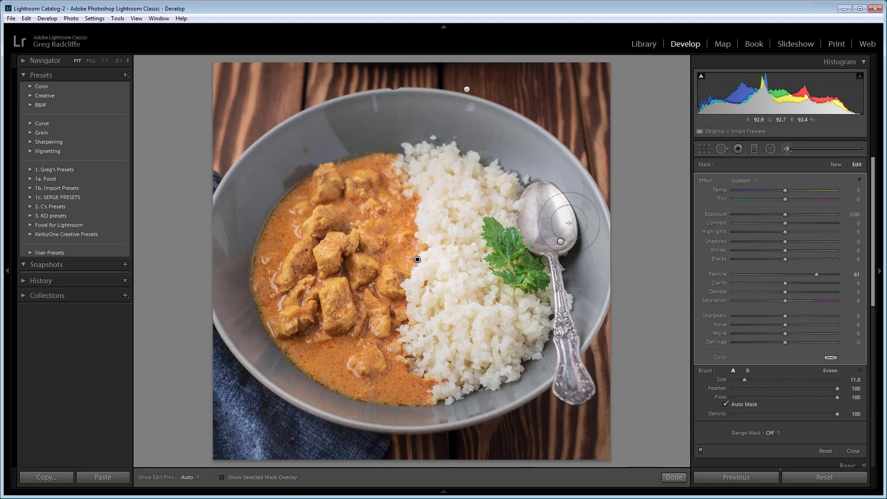
- Zoom to 1:1 and pan the photo to inspect the parsley and the spoon's bowl
{"action": "key", "text": "z"}
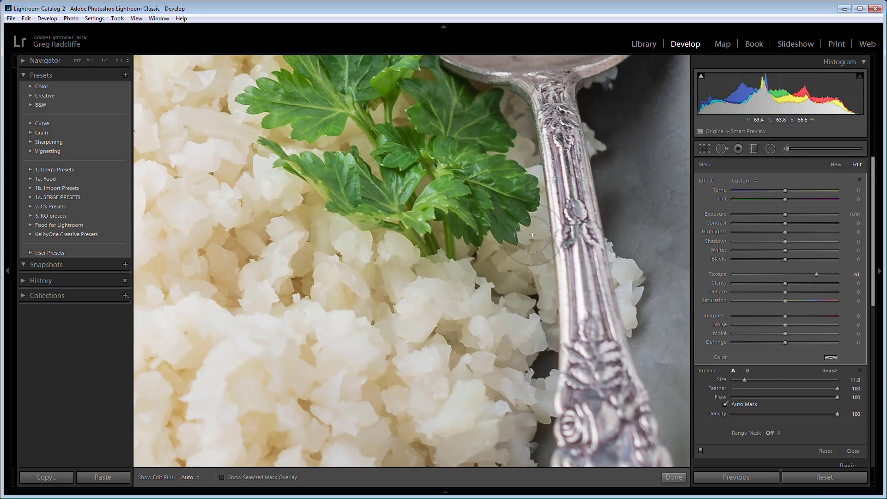
{"action": "left_click_drag", "start_coordinate": [445, 297], "coordinate": [369, 263]}
{"action": "left_click_drag", "start_coordinate": [325, 168], "coordinate": [402, 266]}
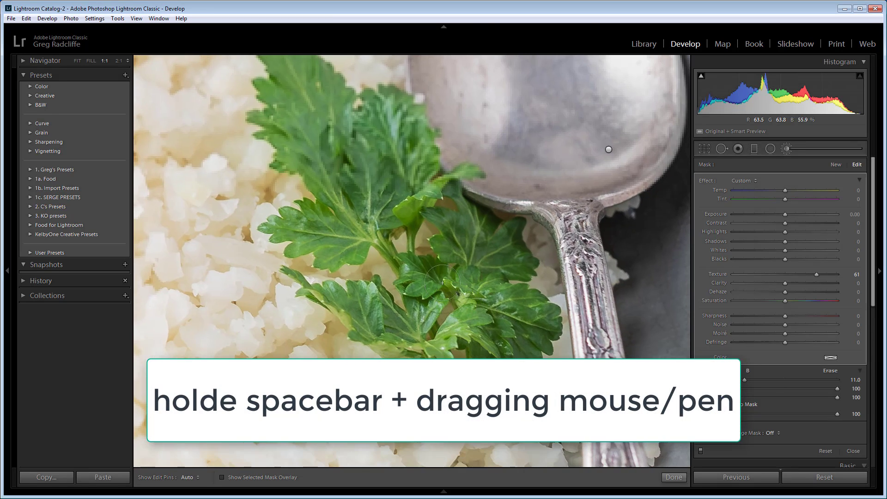
- Hide and restore the edit pins over the parsley and spoon, and compare the Fit view with 1:1
{"action": "key", "text": "h"}
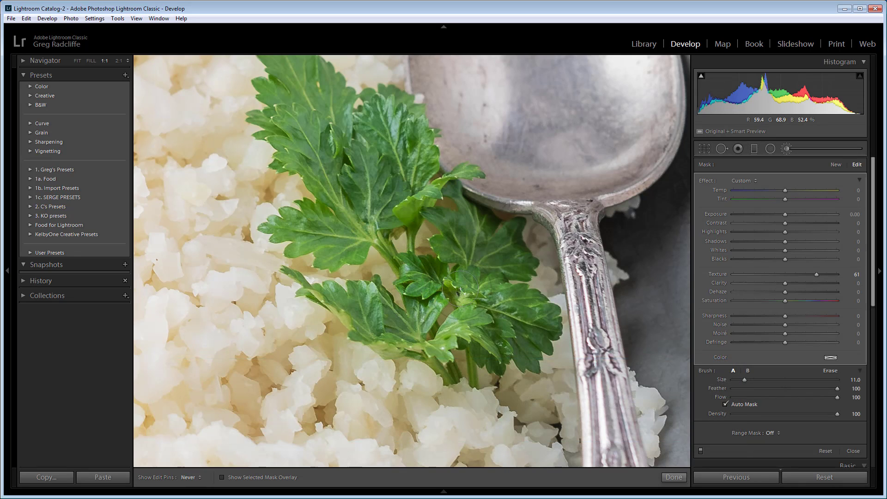
{"action": "key", "text": "h"}
{"action": "key", "text": "z"}
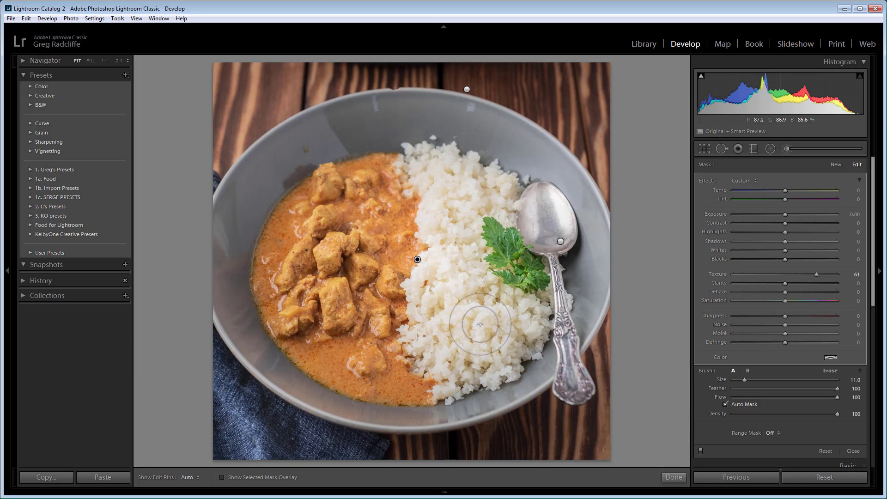
{"action": "key", "text": "z"}
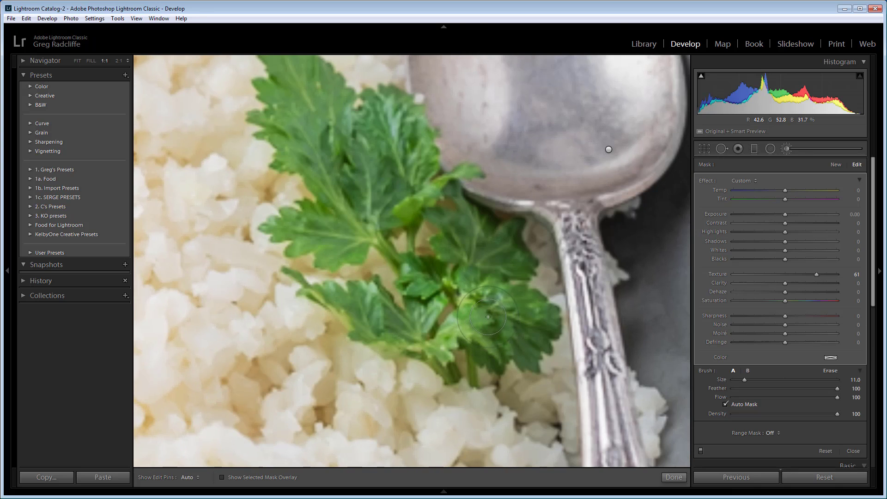